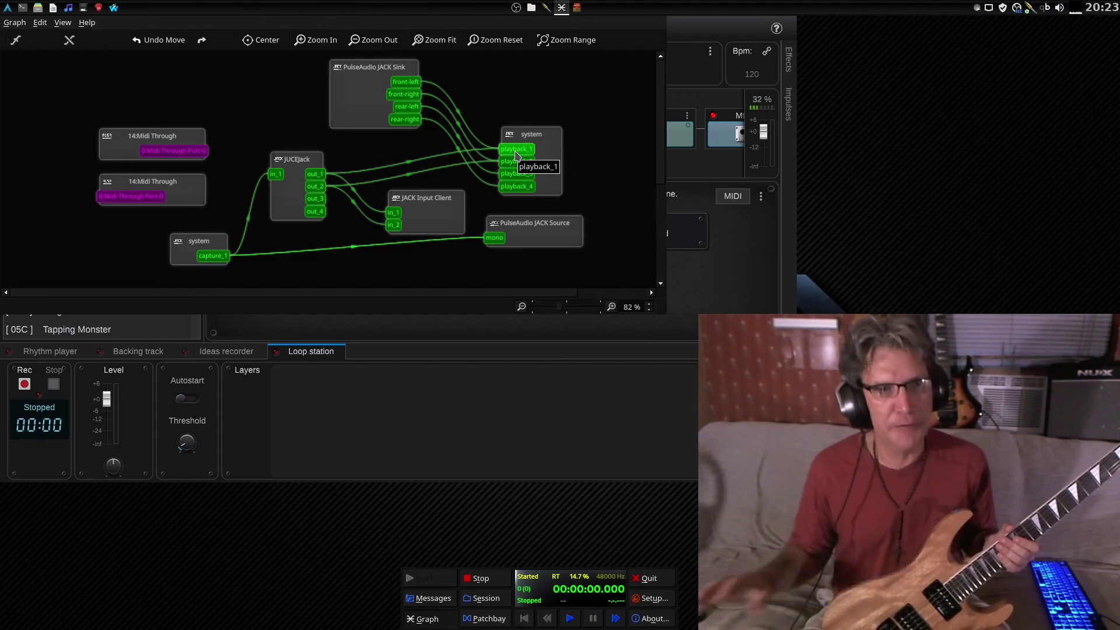
Step: Close the QjackCtl JACK connections graph so the Superb Lead preset editor shows again
click(562, 8)
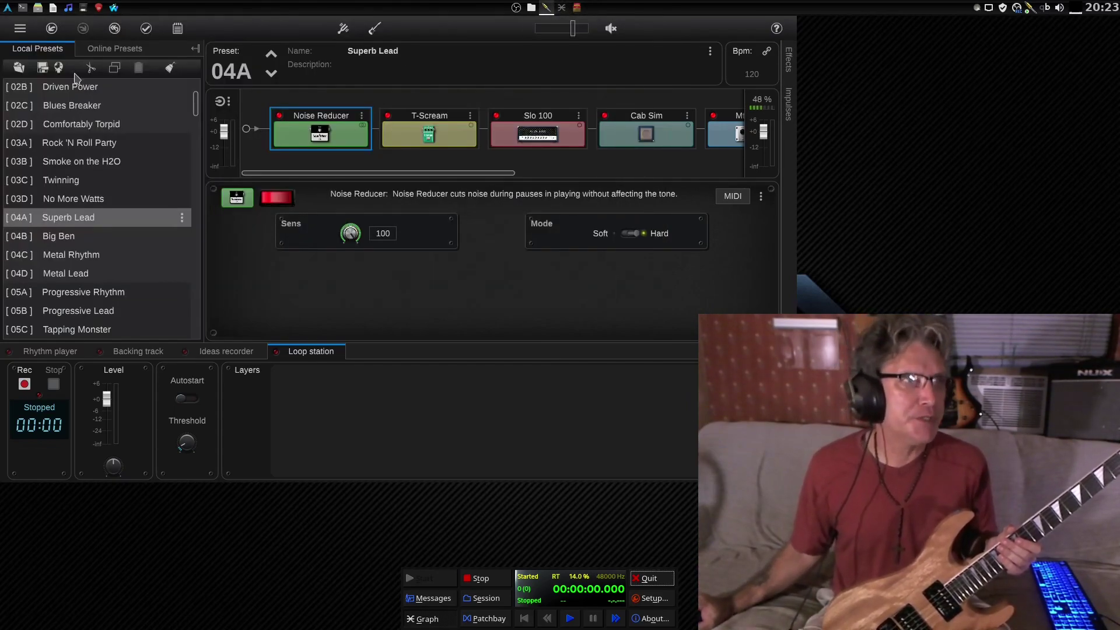
click(23, 28)
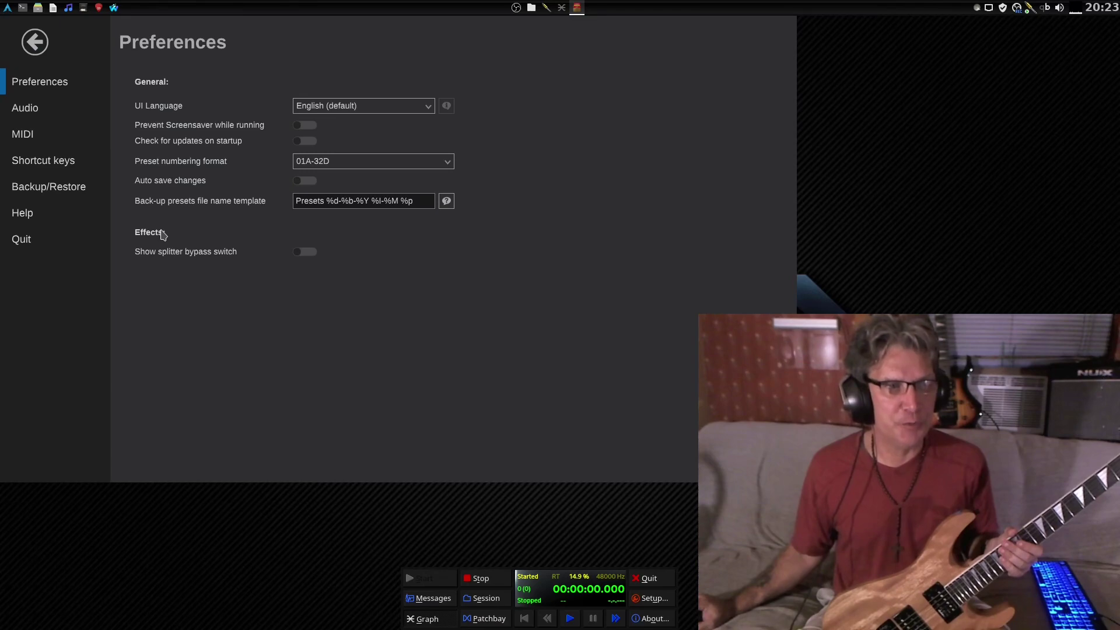
click(58, 121)
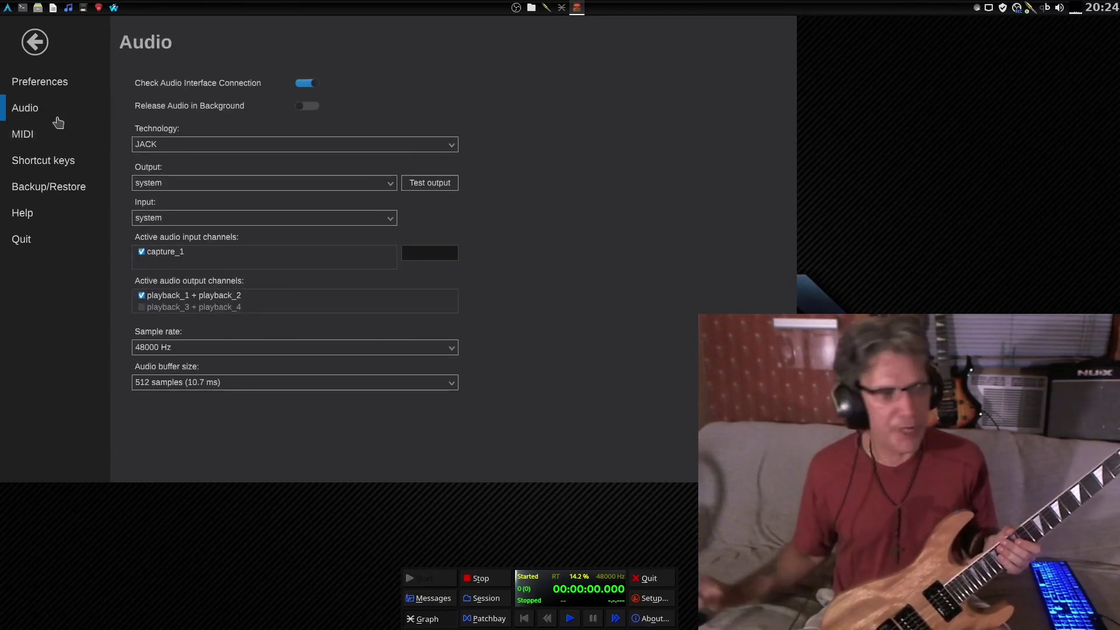
click(44, 144)
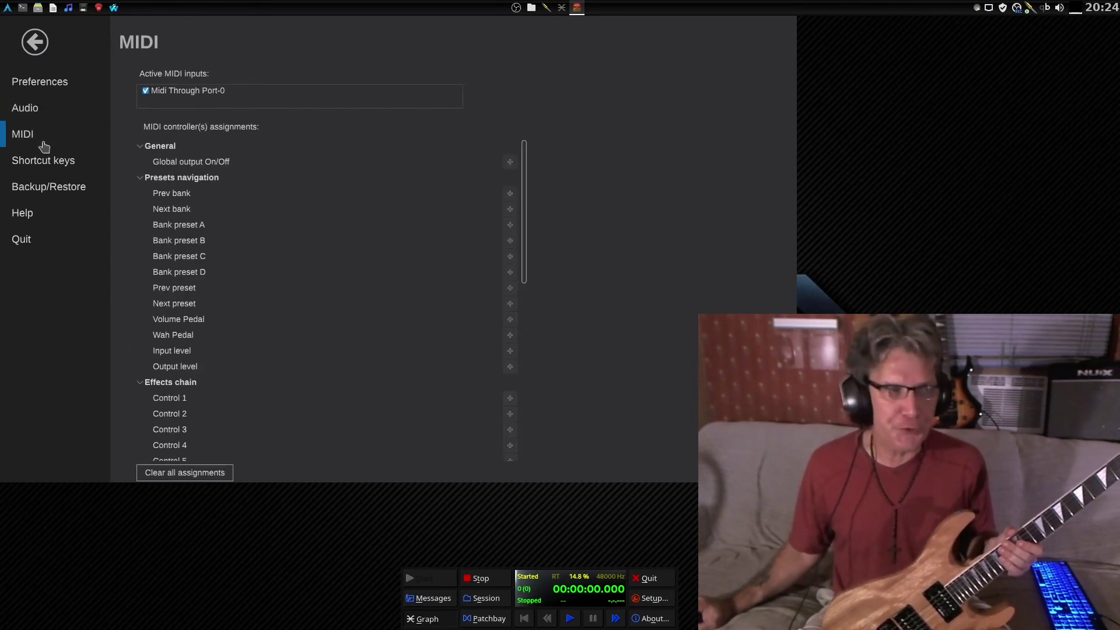
click(43, 163)
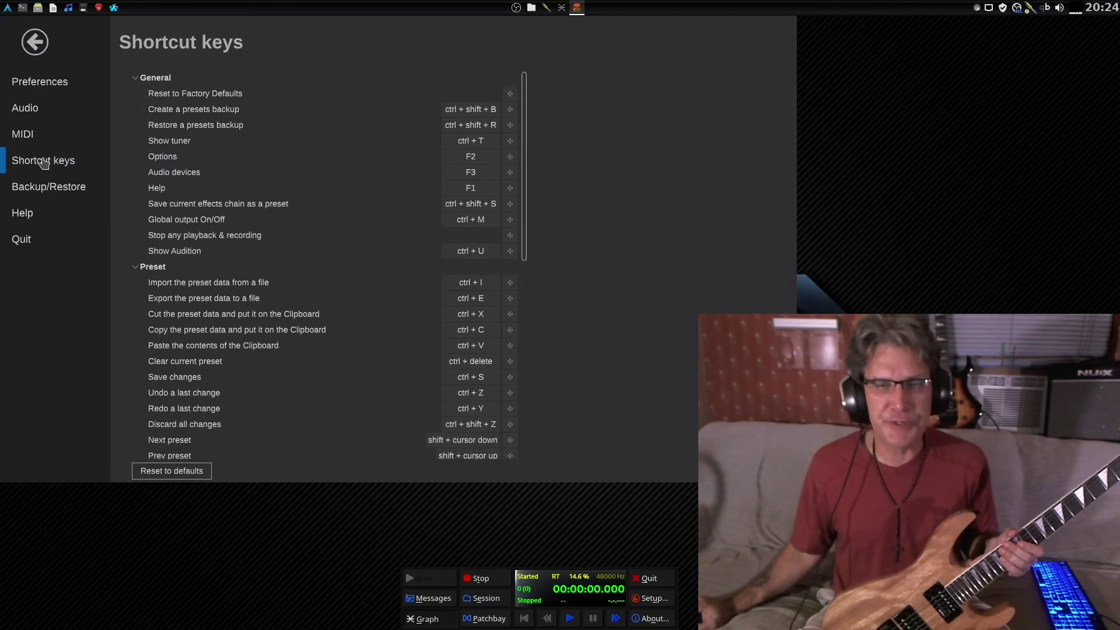
click(53, 202)
click(46, 217)
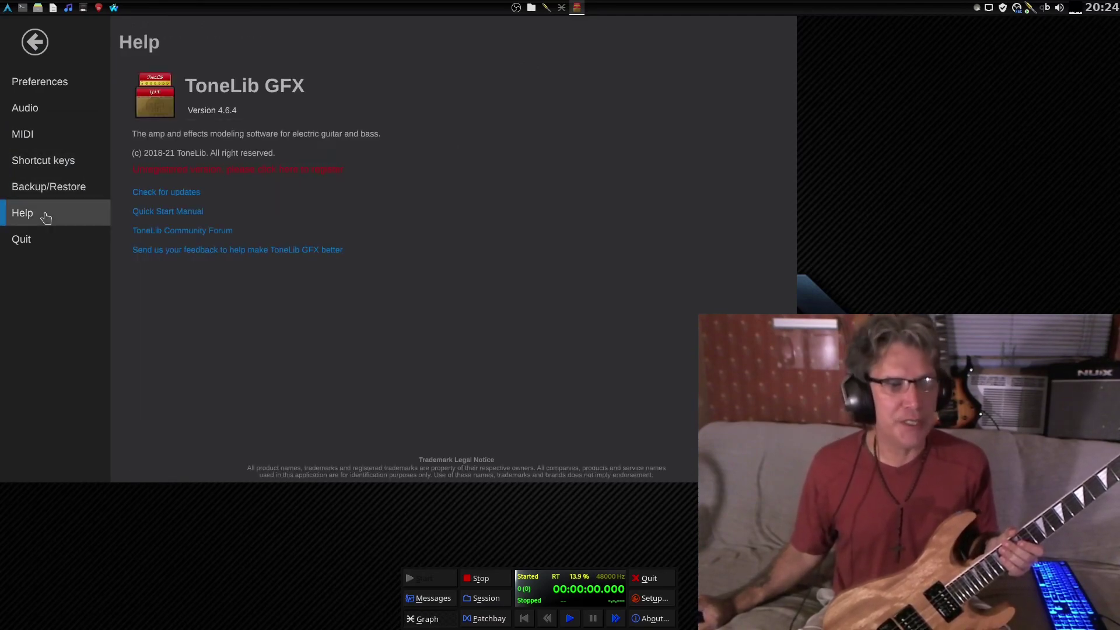
click(46, 37)
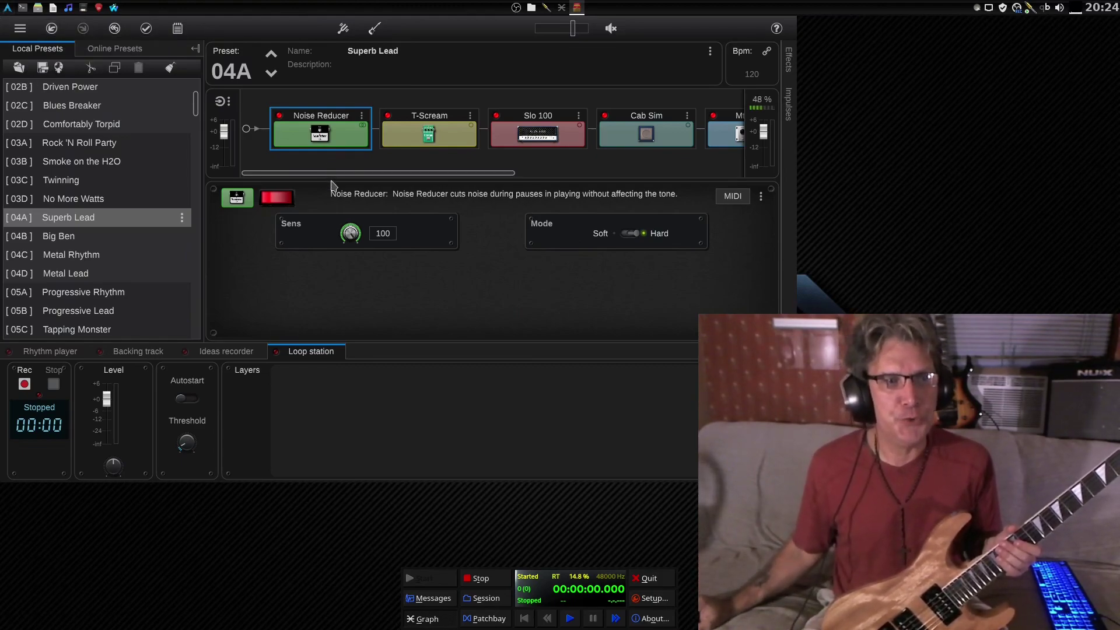
drag(327, 174, 278, 179)
click(399, 130)
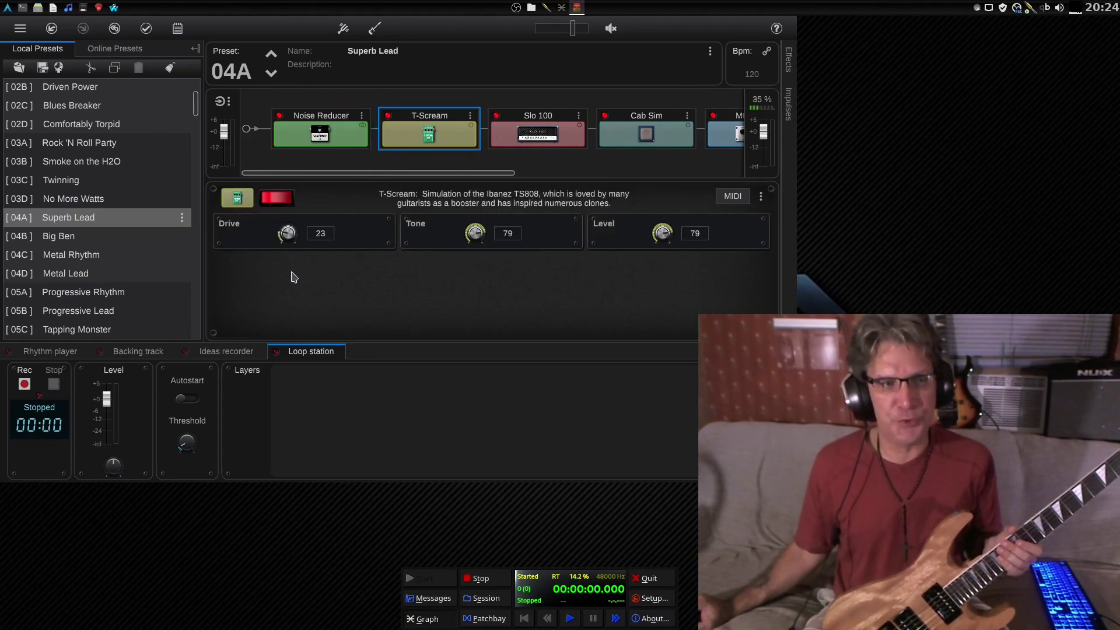
click(502, 132)
click(633, 146)
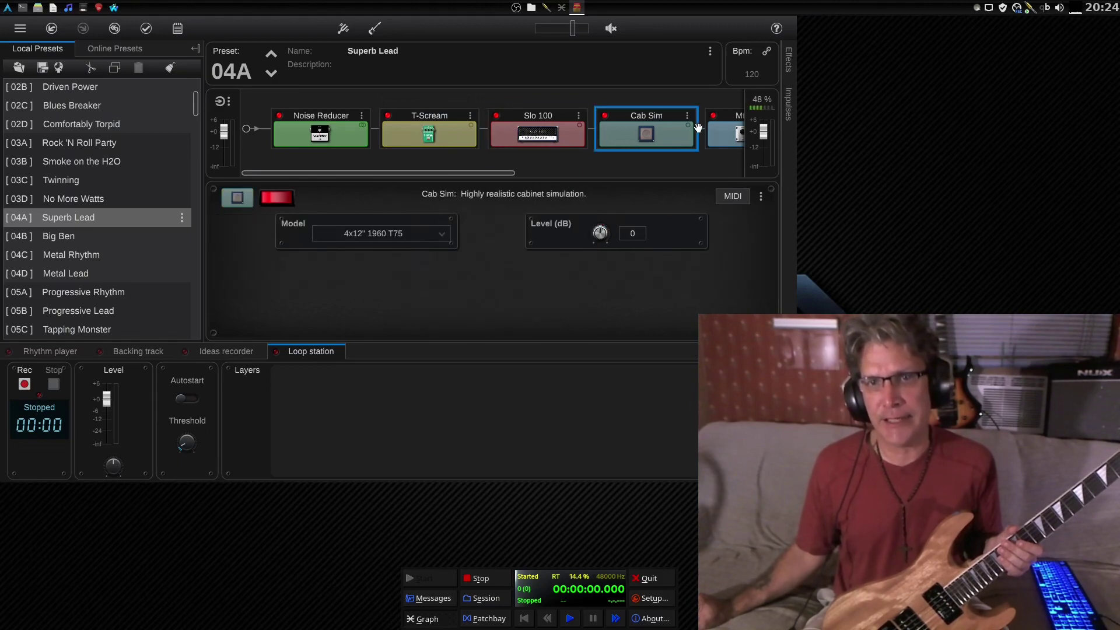
click(717, 127)
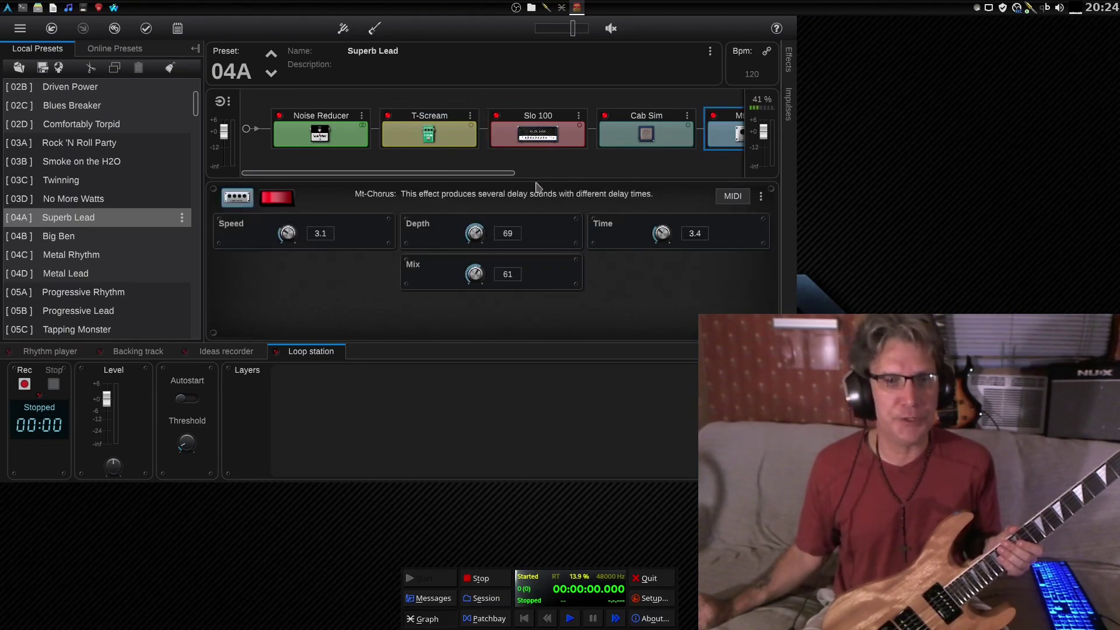
click(336, 125)
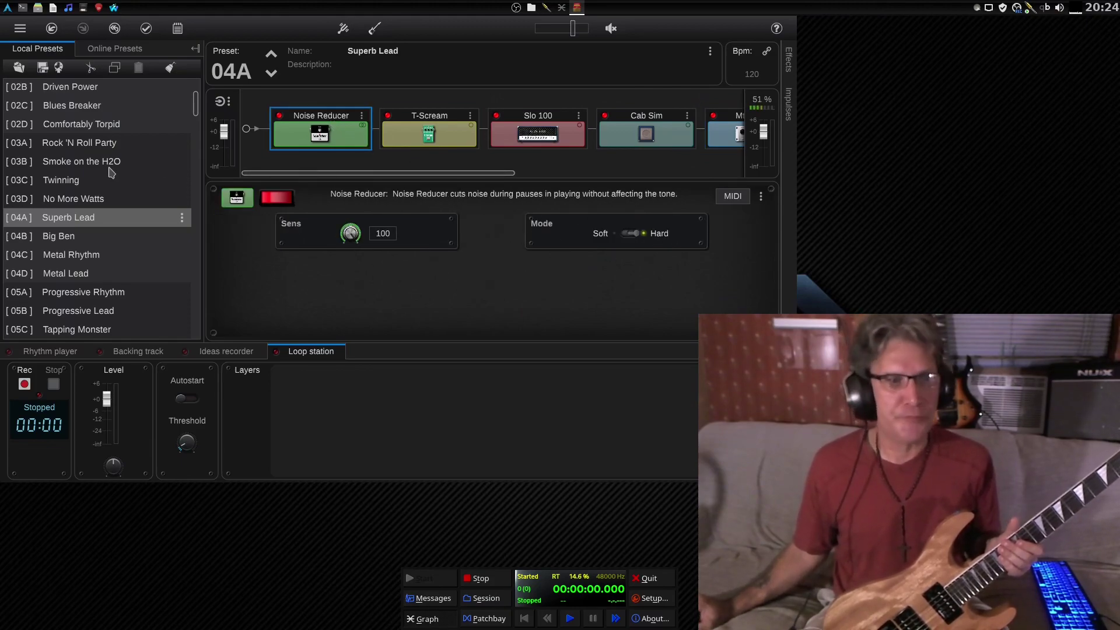
mouse_move(232, 142)
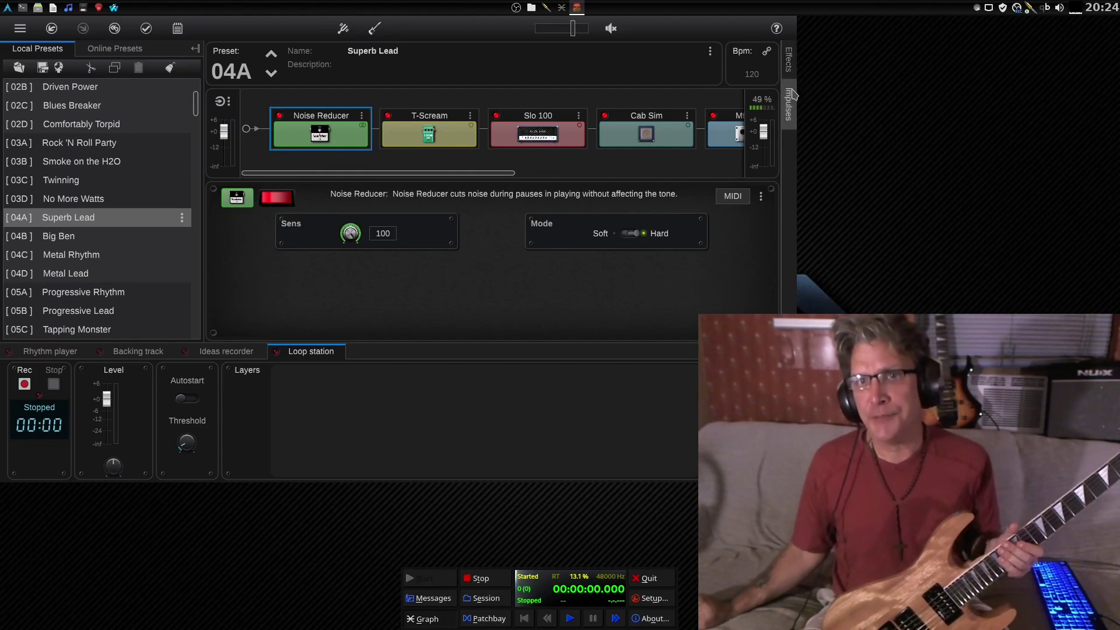
Step: Filter the effects library to Dynamics / Filter and browse pedals like Splitter and Noise Reducer
click(790, 61)
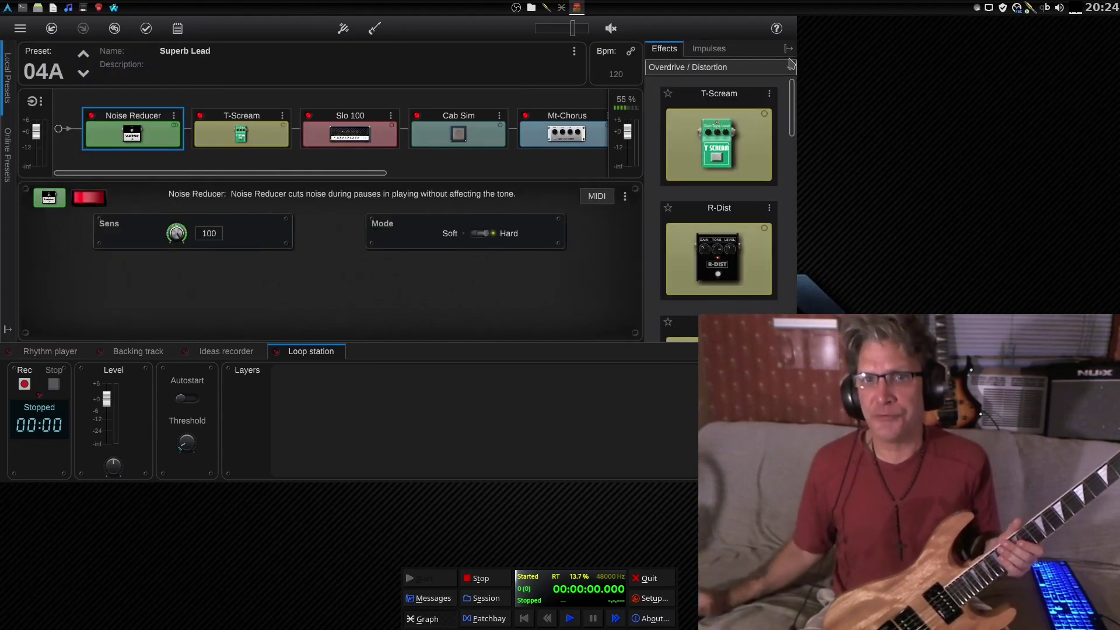
click(758, 67)
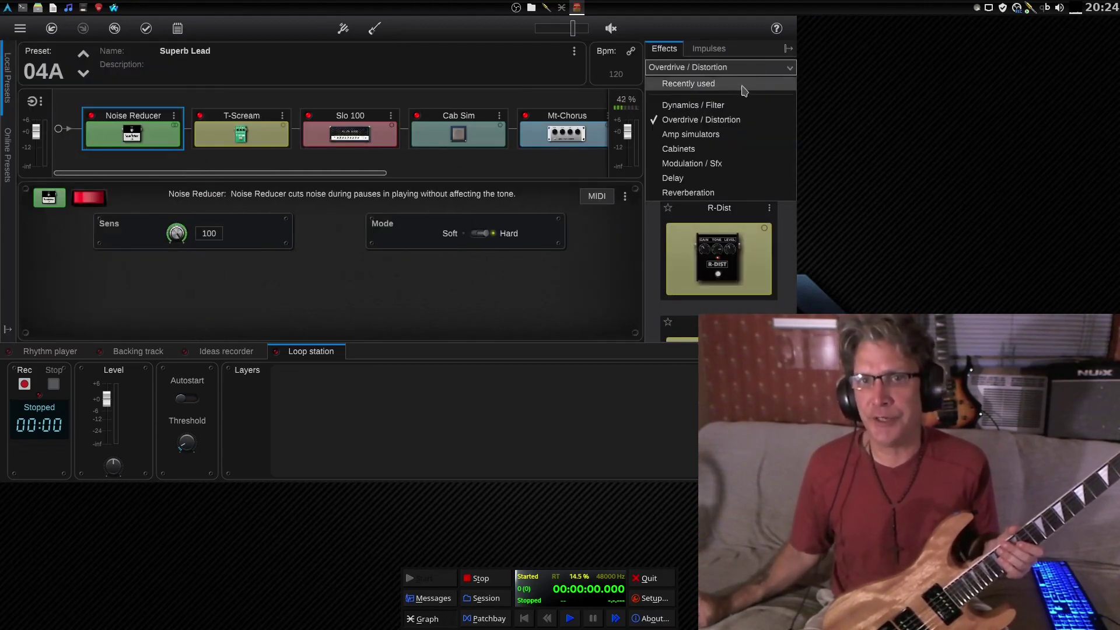
click(738, 104)
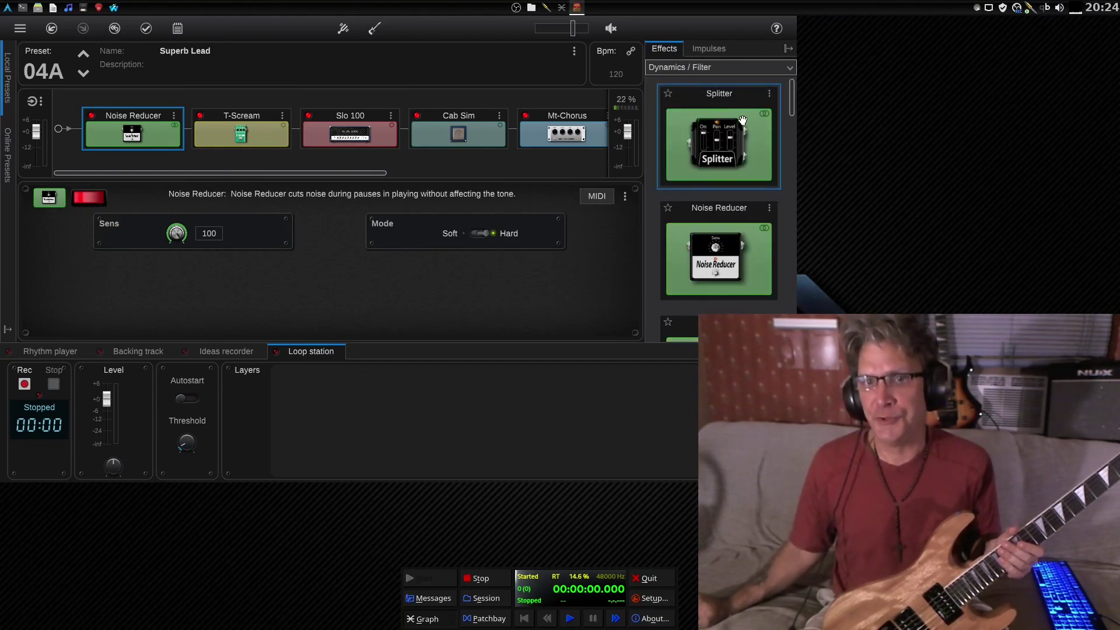
scroll(743, 120, down, 6)
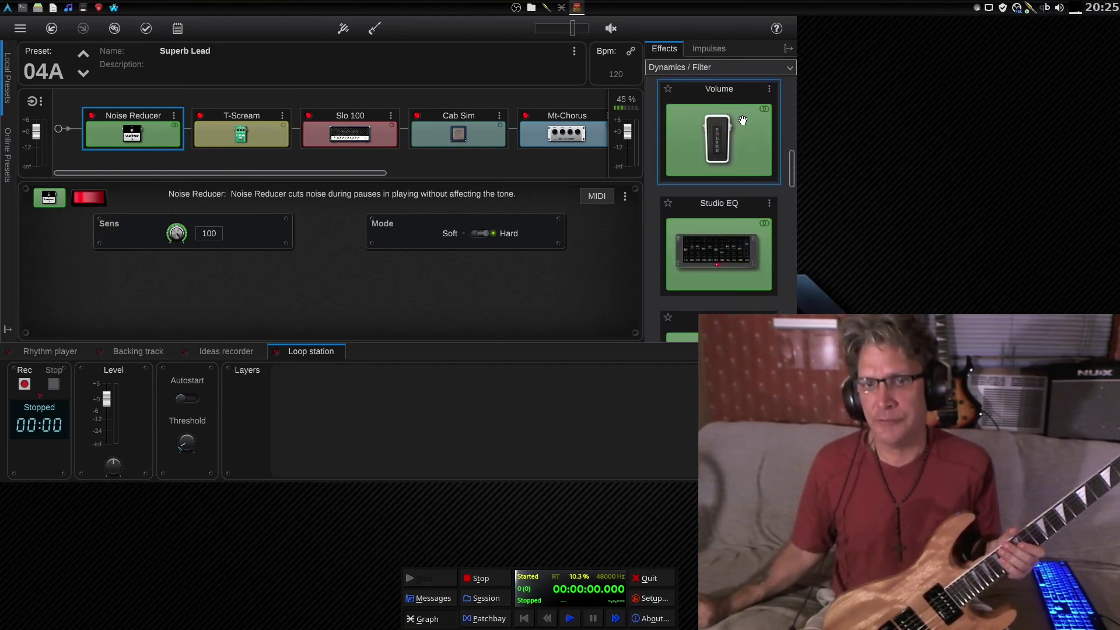
scroll(743, 120, down, 8)
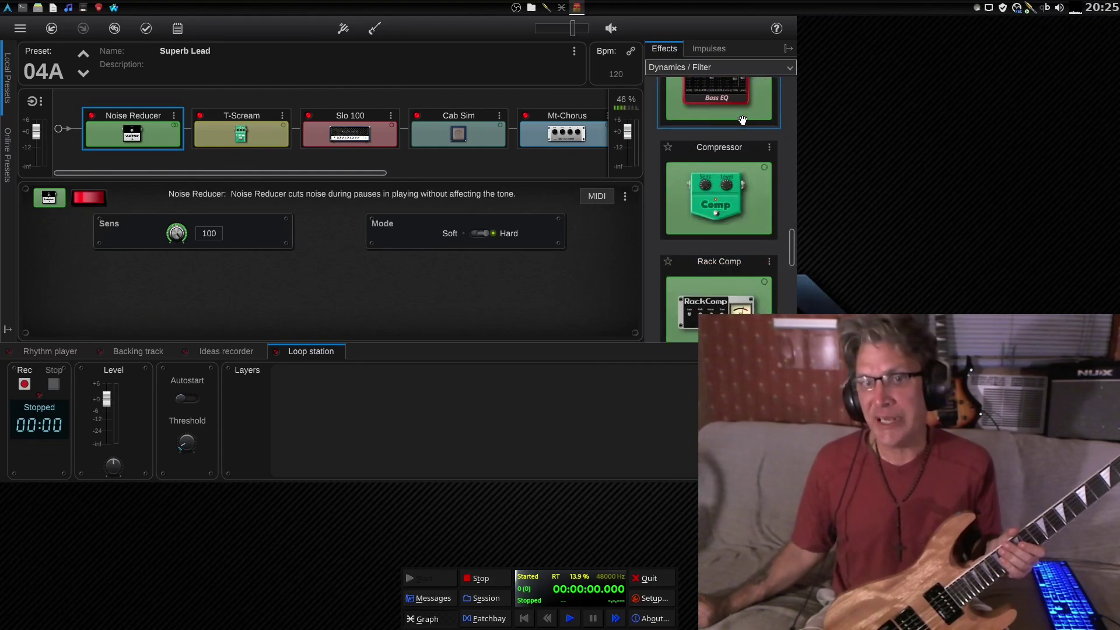
scroll(743, 121, down, 4)
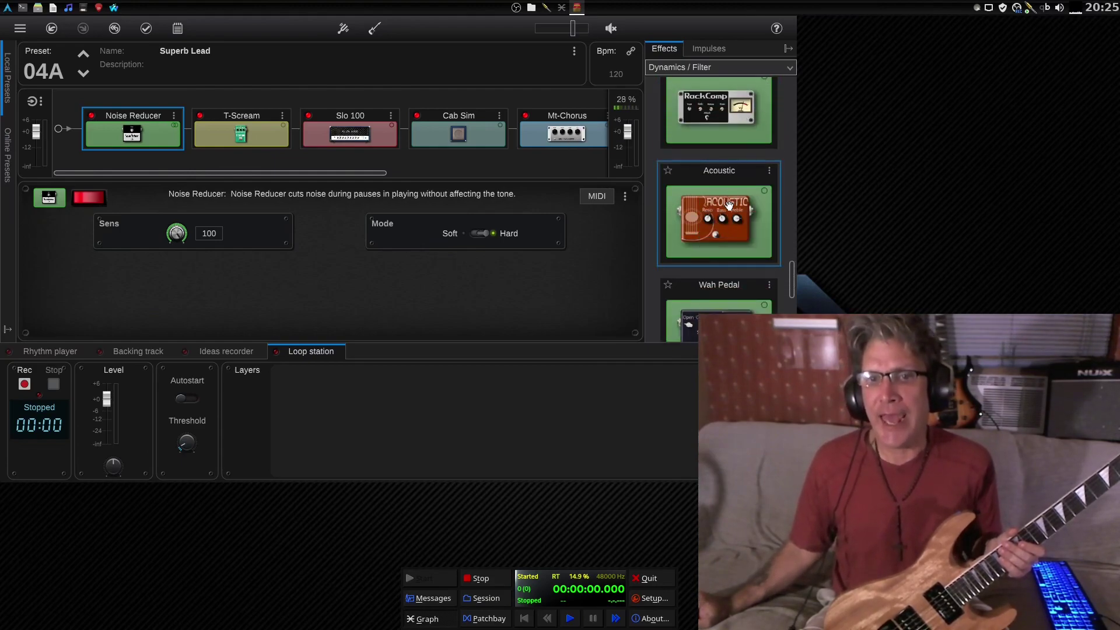
mouse_move(729, 204)
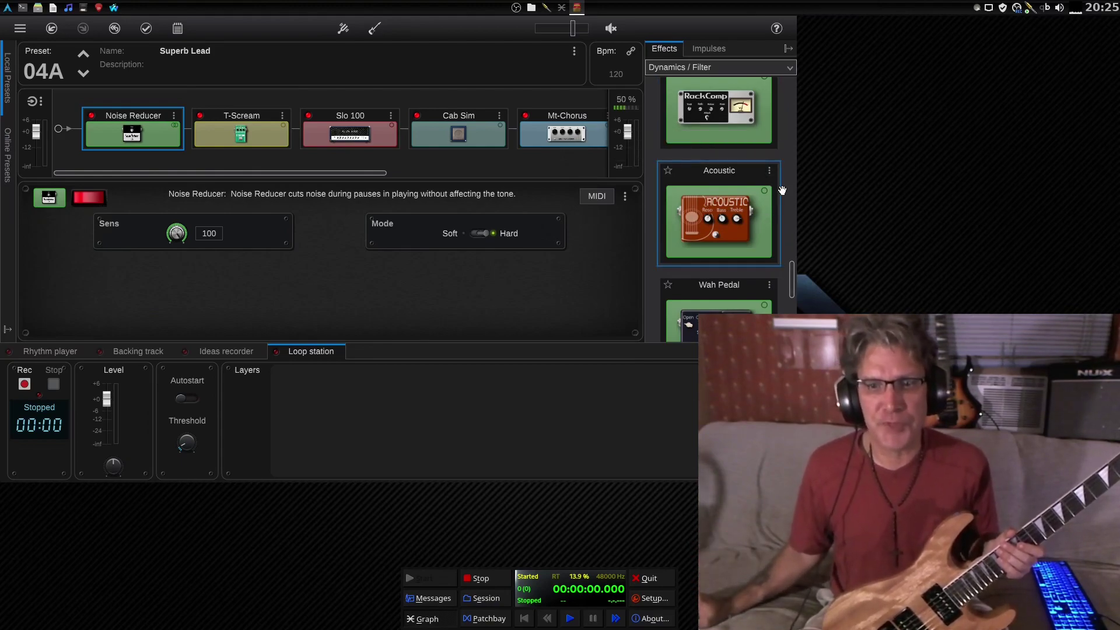
scroll(784, 192, down, 5)
scroll(782, 190, up, 5)
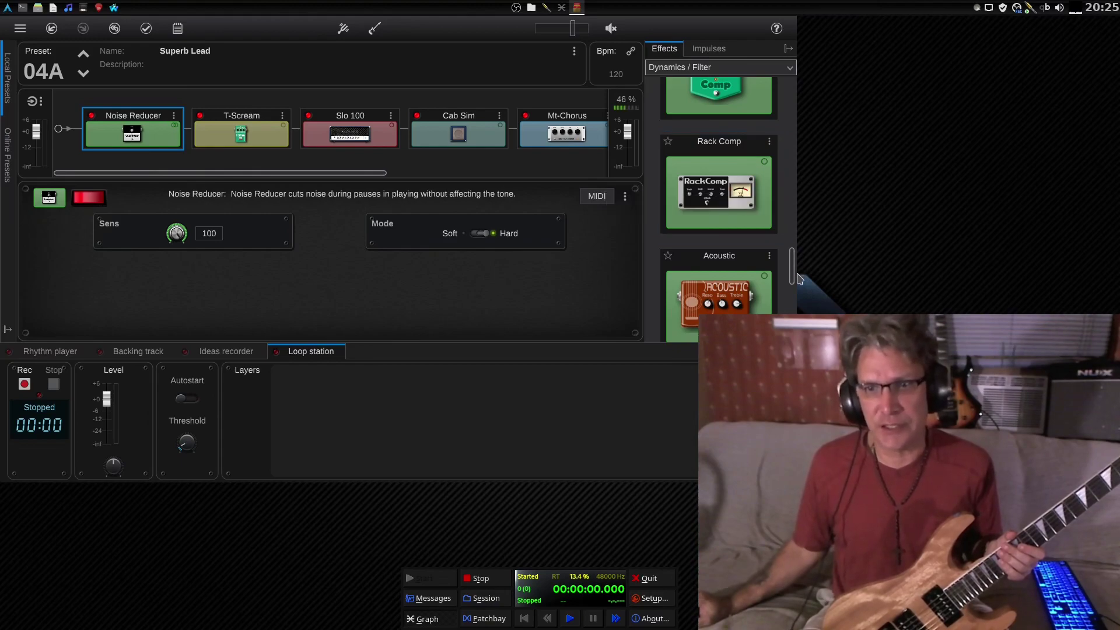
drag(792, 276, 802, 92)
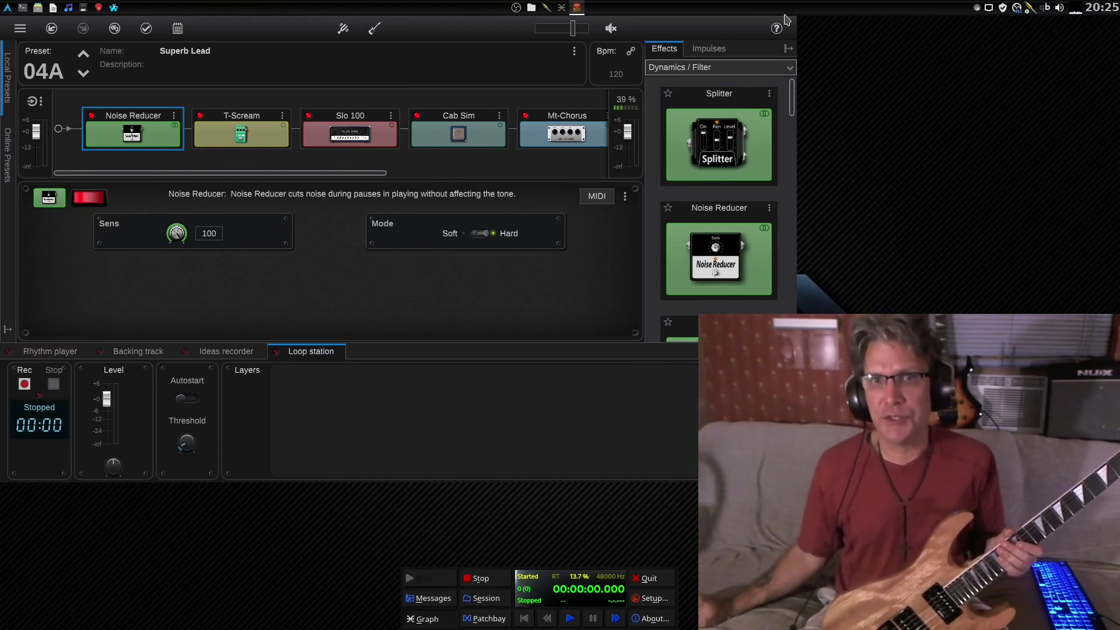
Step: Browse the impulse responses list, then collapse the Effects/Impulses side panel
click(707, 49)
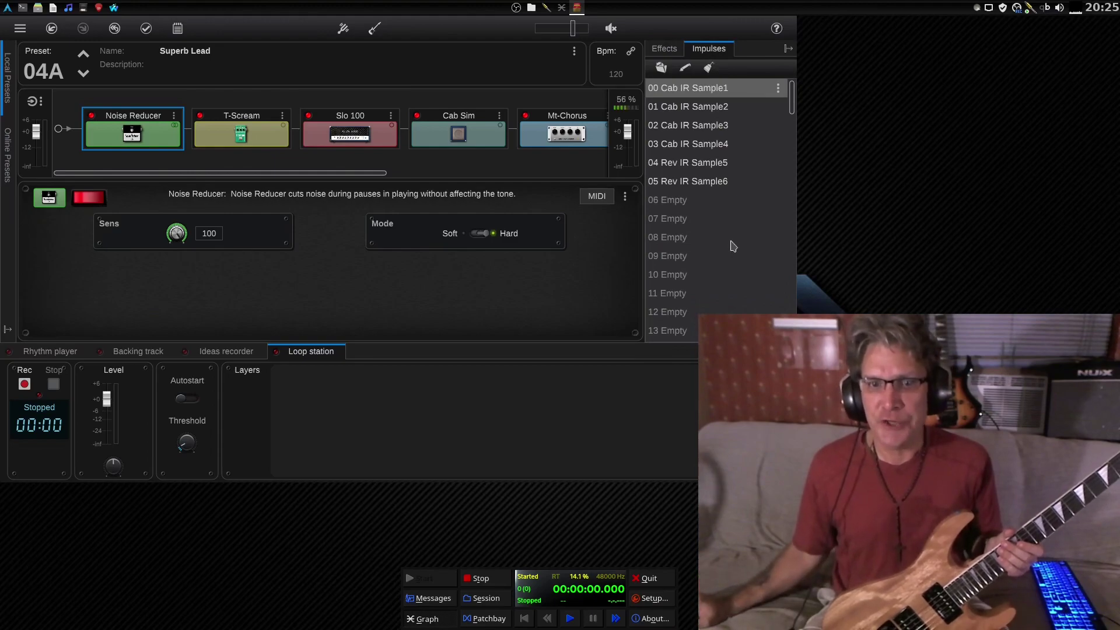
scroll(726, 239, down, 12)
scroll(724, 226, down, 15)
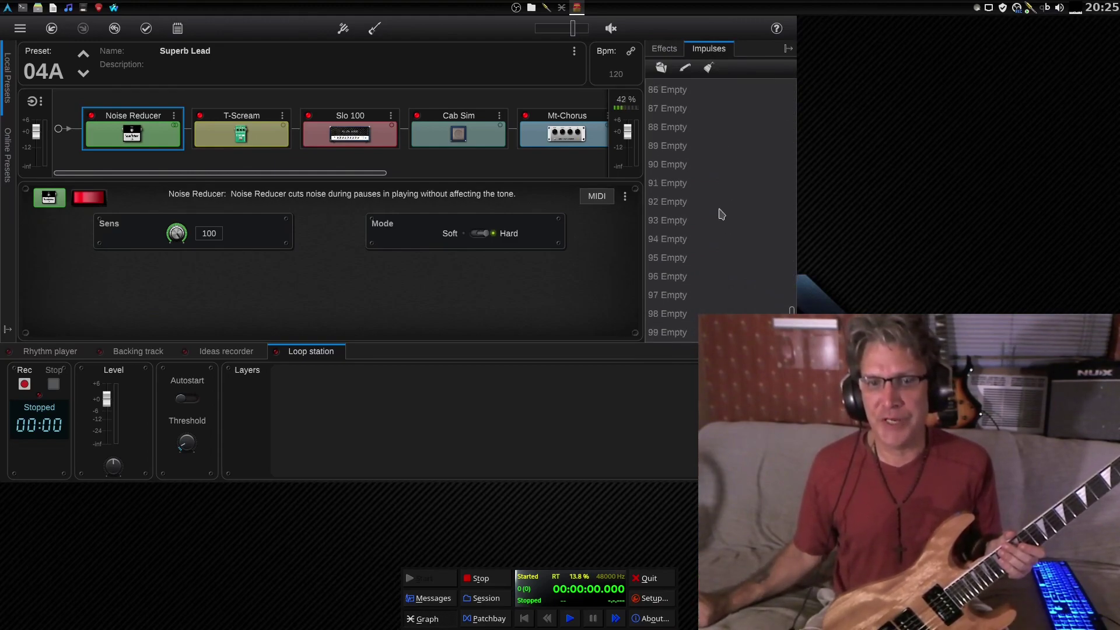
scroll(722, 214, up, 20)
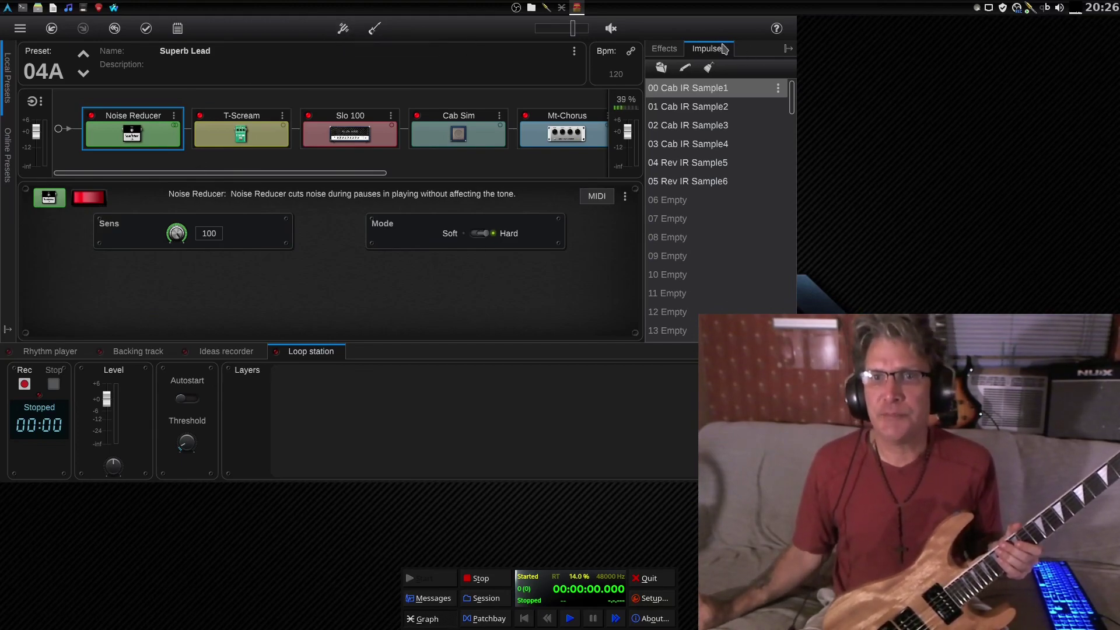
click(788, 49)
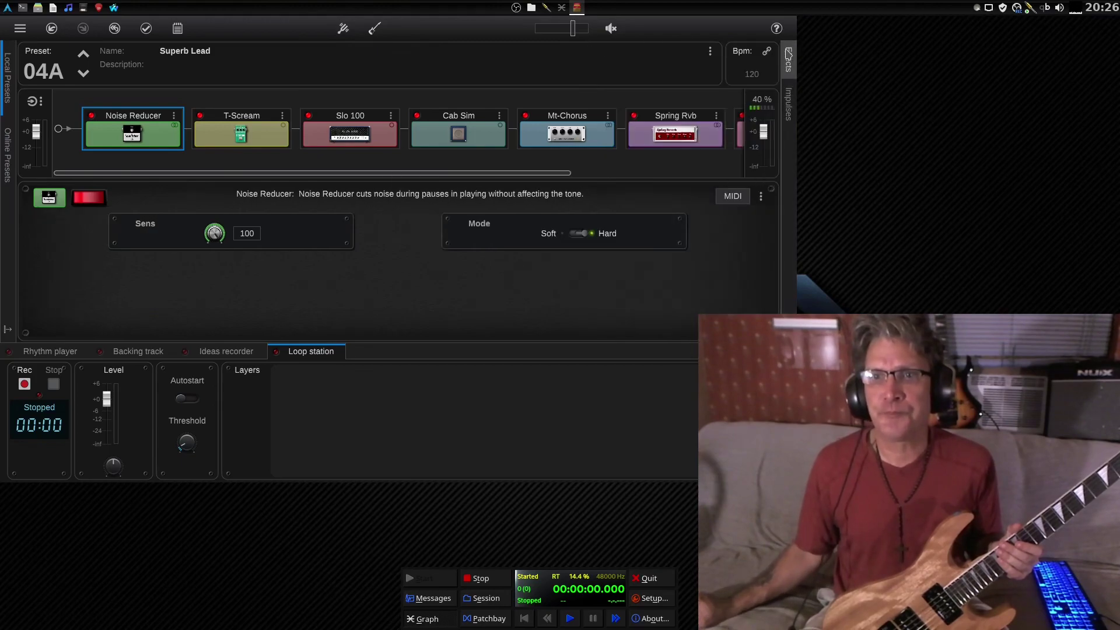
Step: Load local preset 01A Crystal Clean, discarding the unsaved Superb Lead changes
click(9, 71)
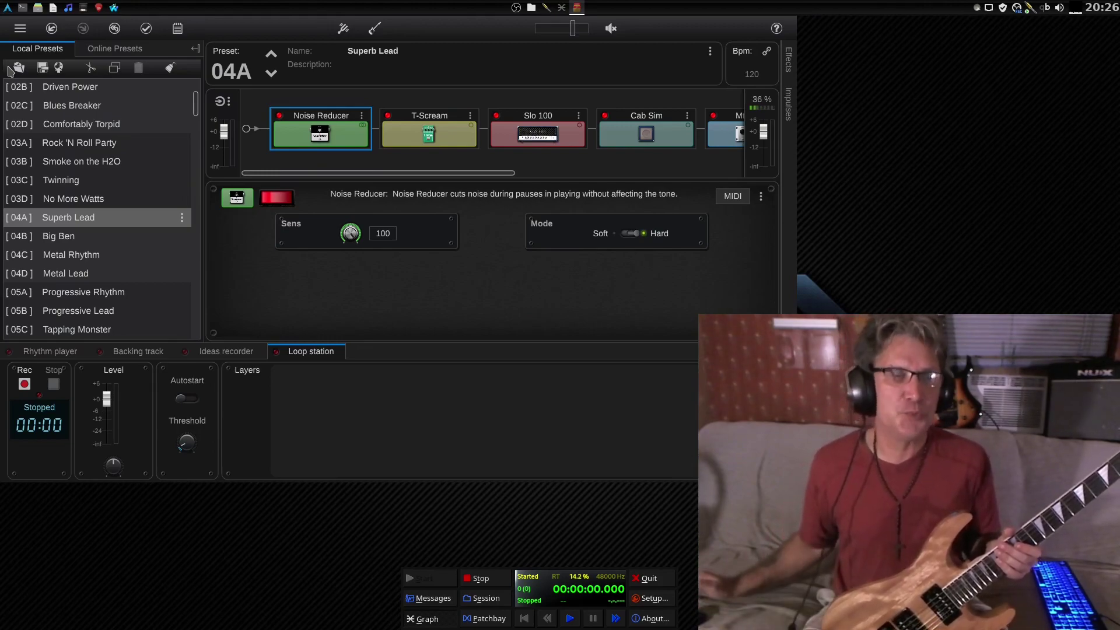
click(375, 28)
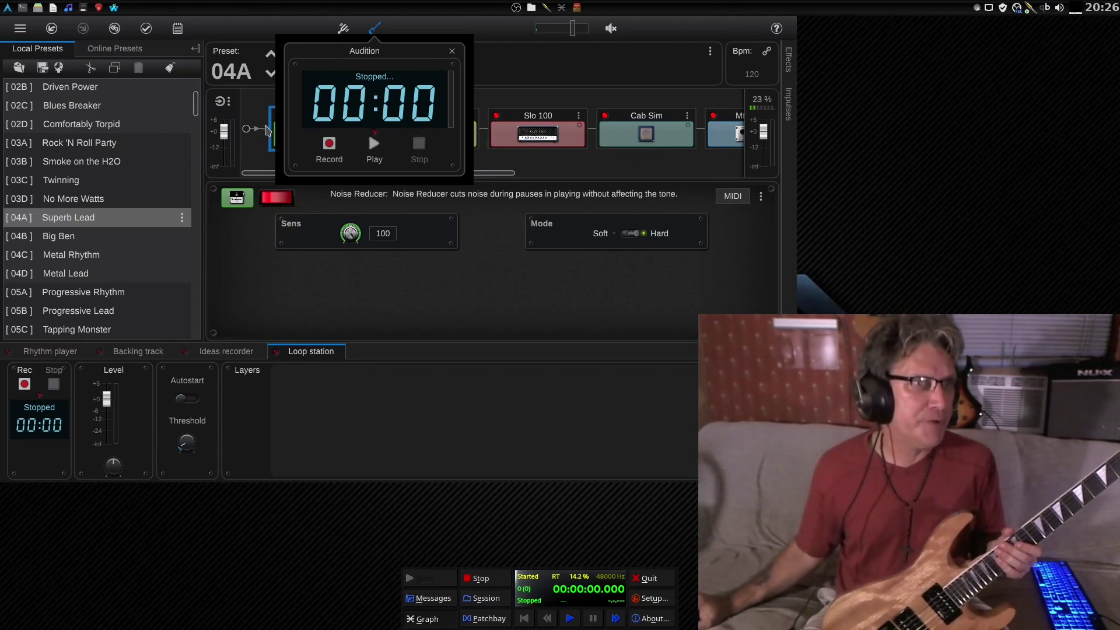
drag(199, 112, 196, 96)
double_click(111, 88)
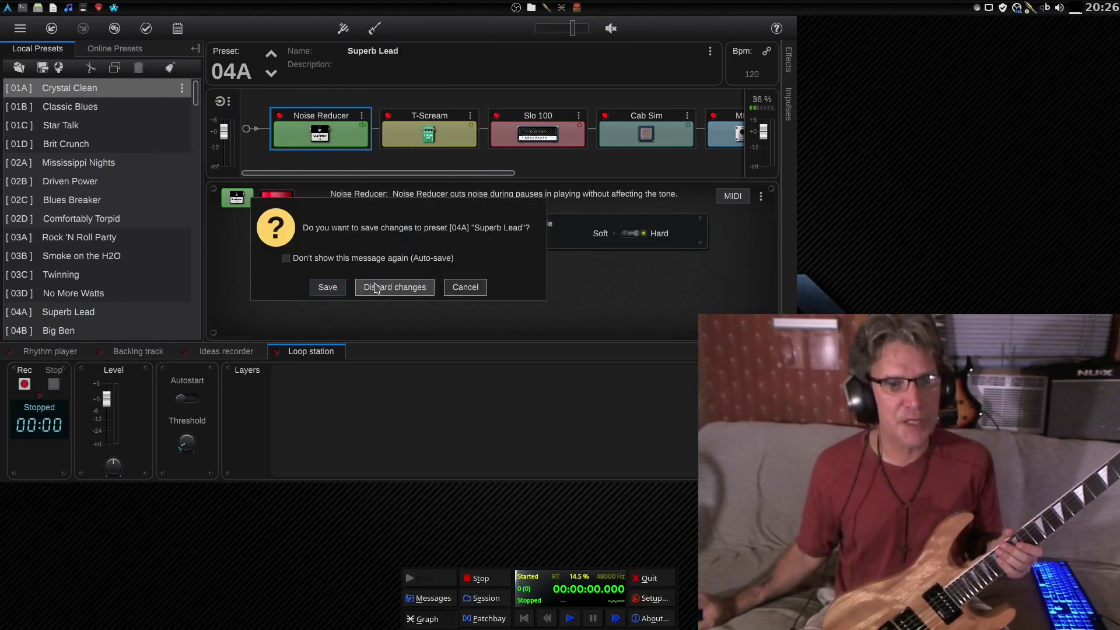
click(378, 288)
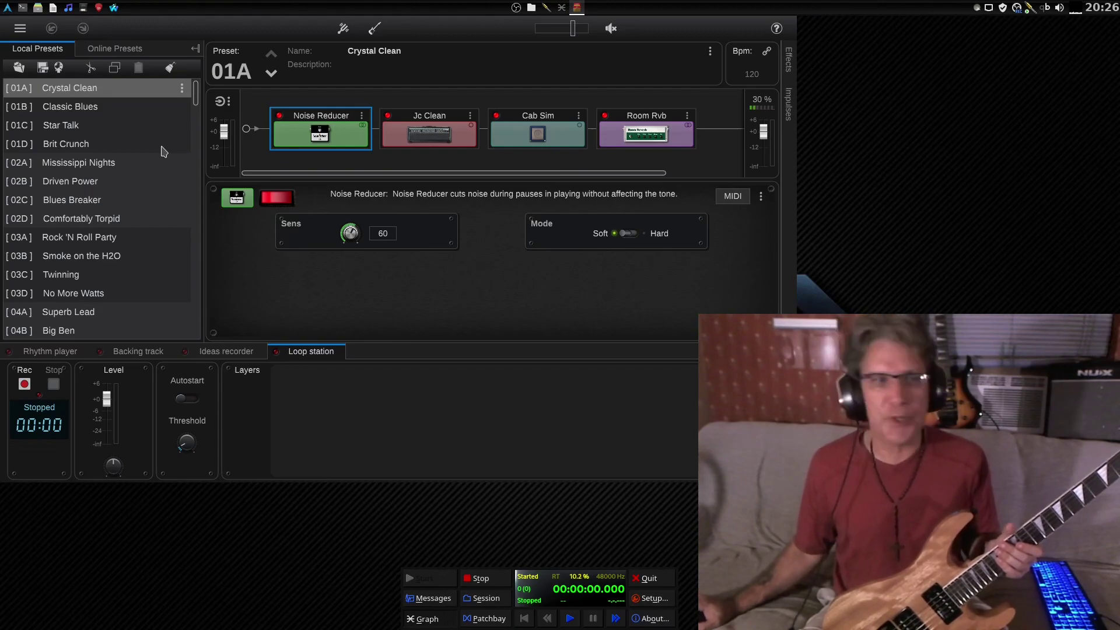
Step: Audition Crystal Clean, then load Classic Blues, Star Talk and Brit Crunch, auditioning Brit Crunch
click(374, 28)
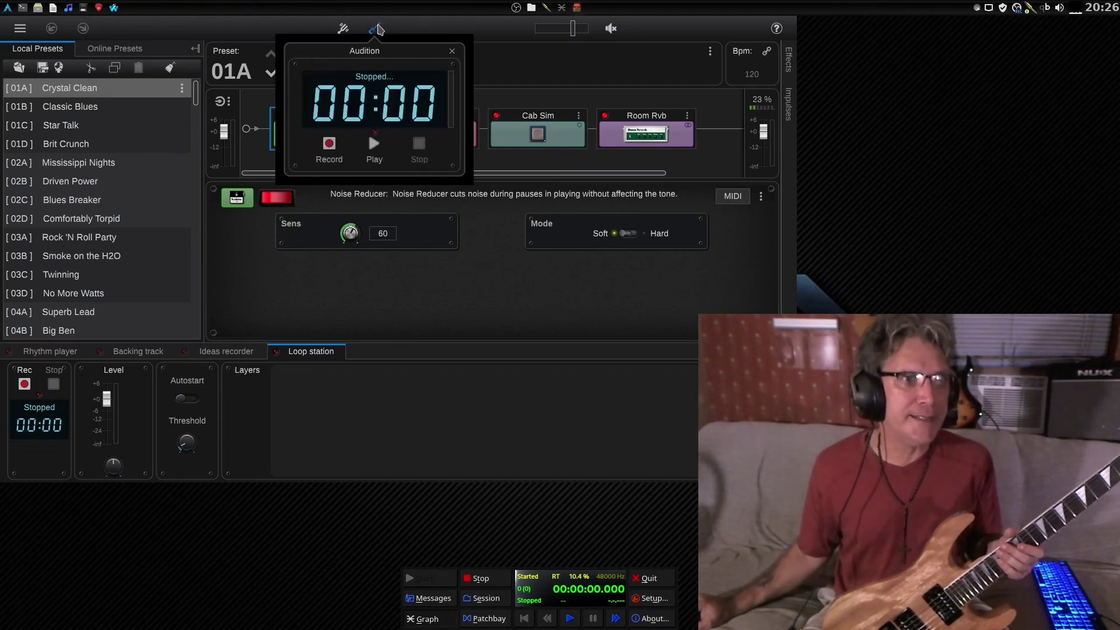
click(374, 146)
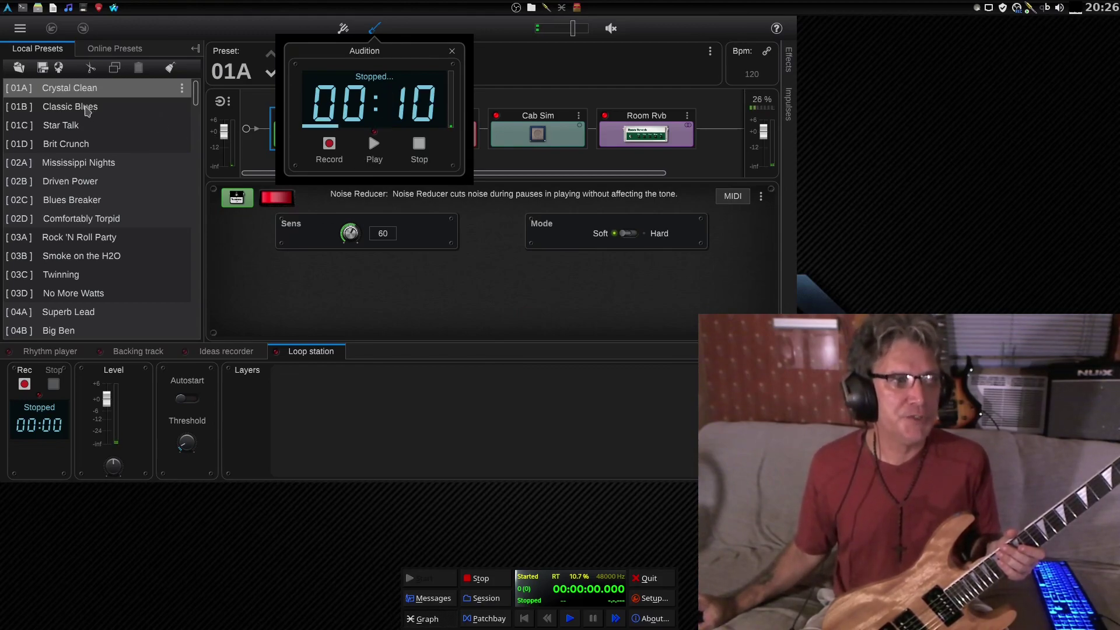
click(70, 106)
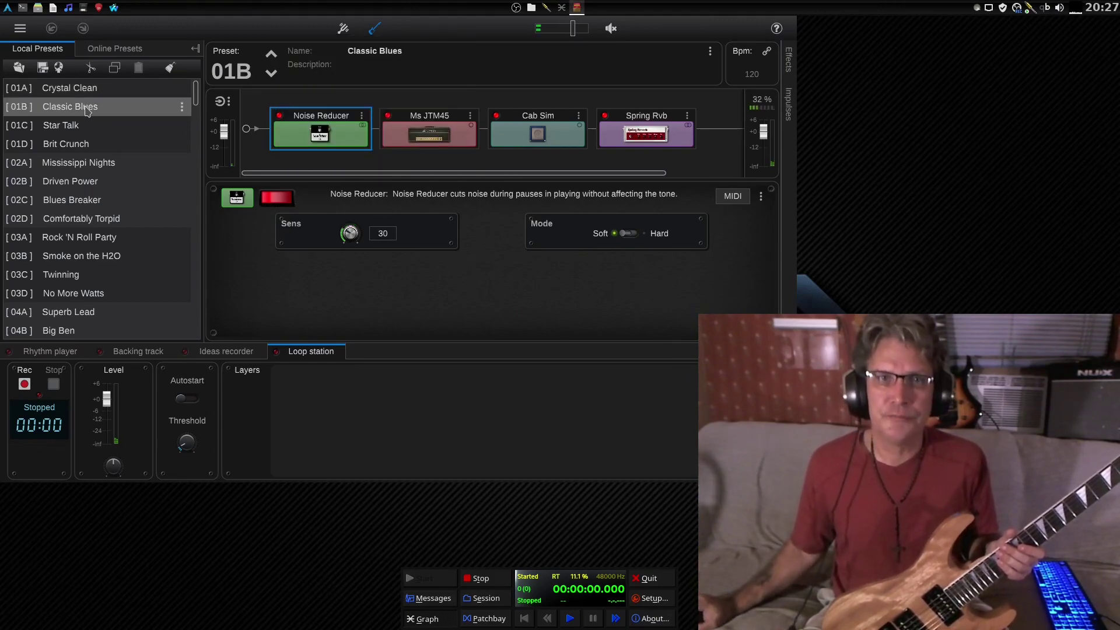
click(80, 128)
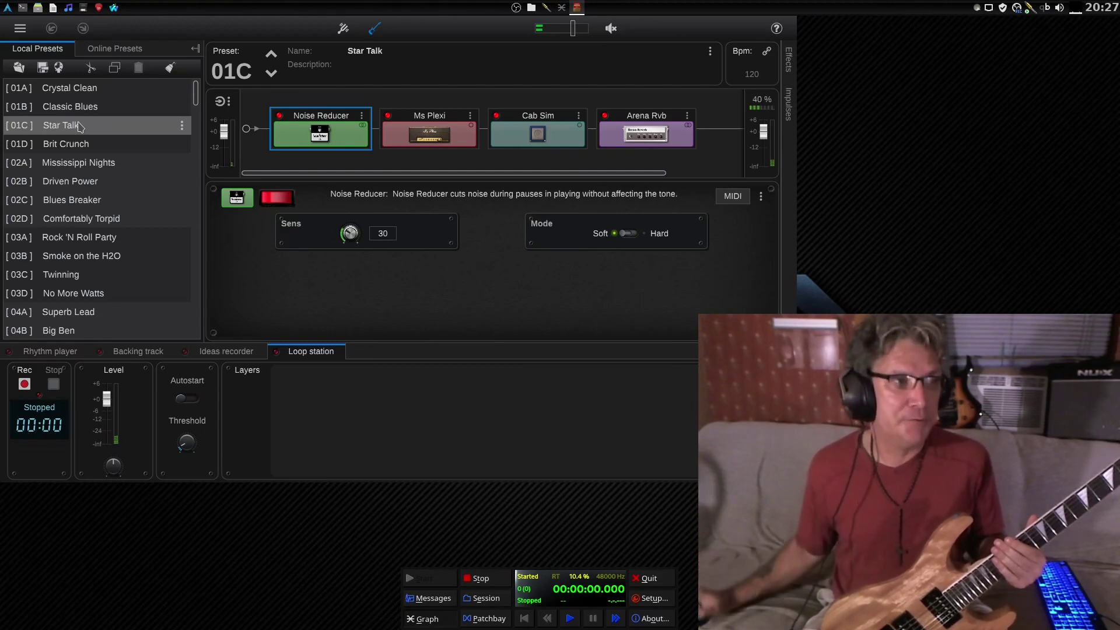
click(62, 147)
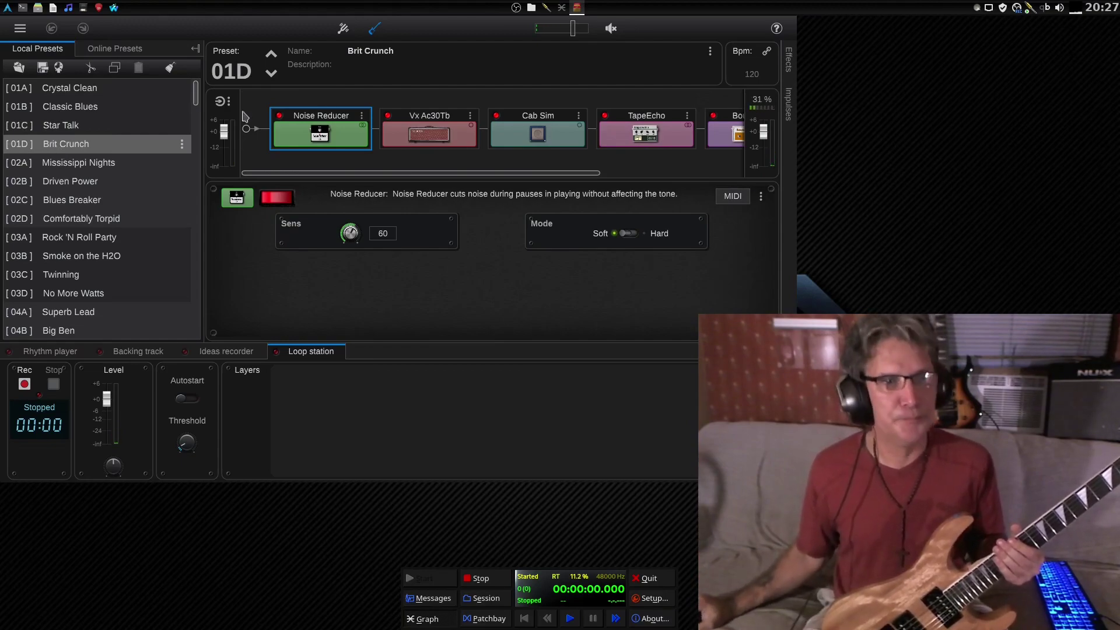
click(375, 30)
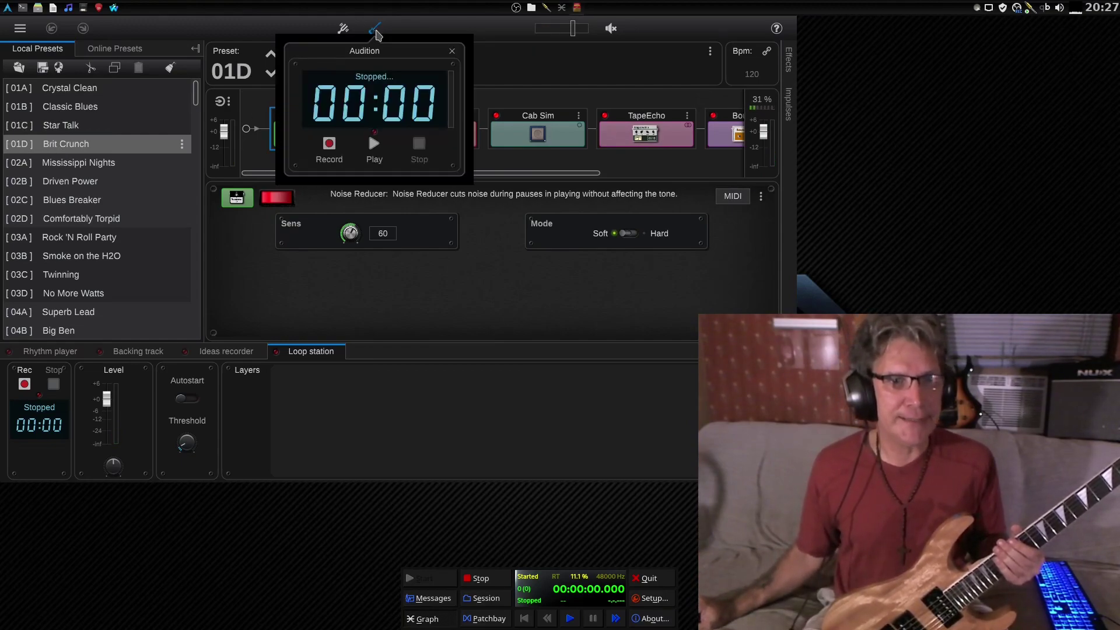
click(376, 146)
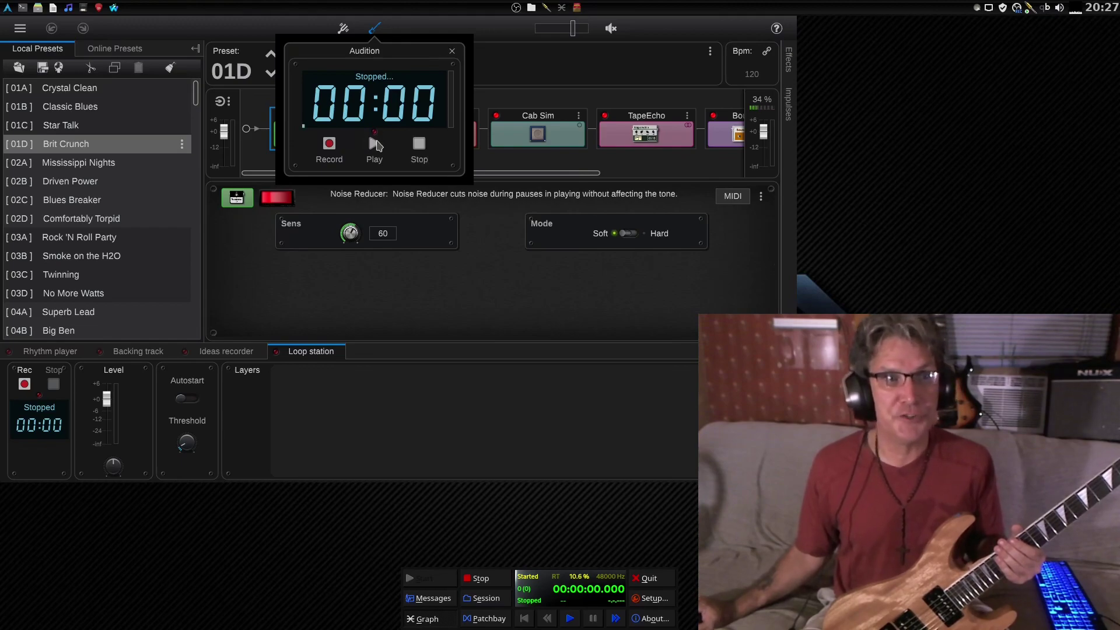
Step: Step through presets Mississippi Nights to Twinning, ending on 03D No More Watts
click(99, 166)
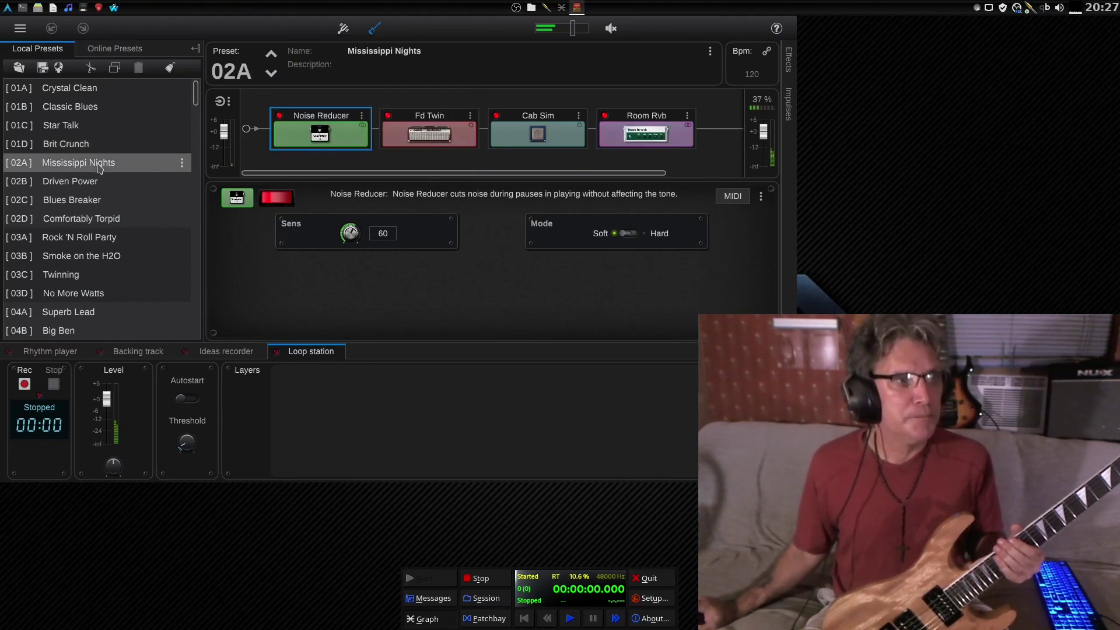
click(87, 183)
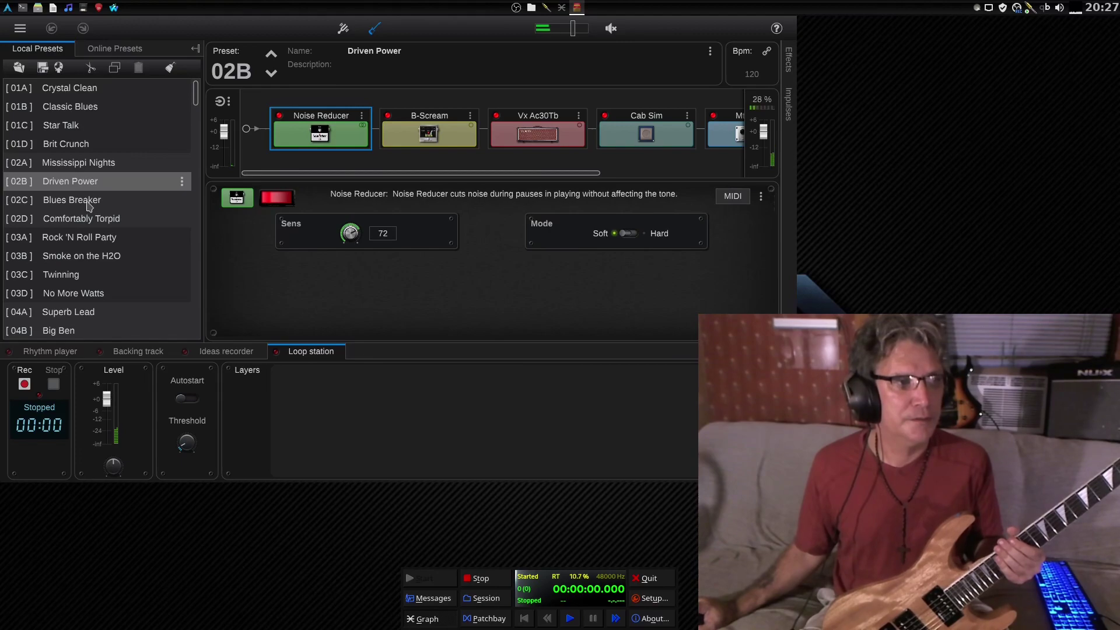
click(89, 202)
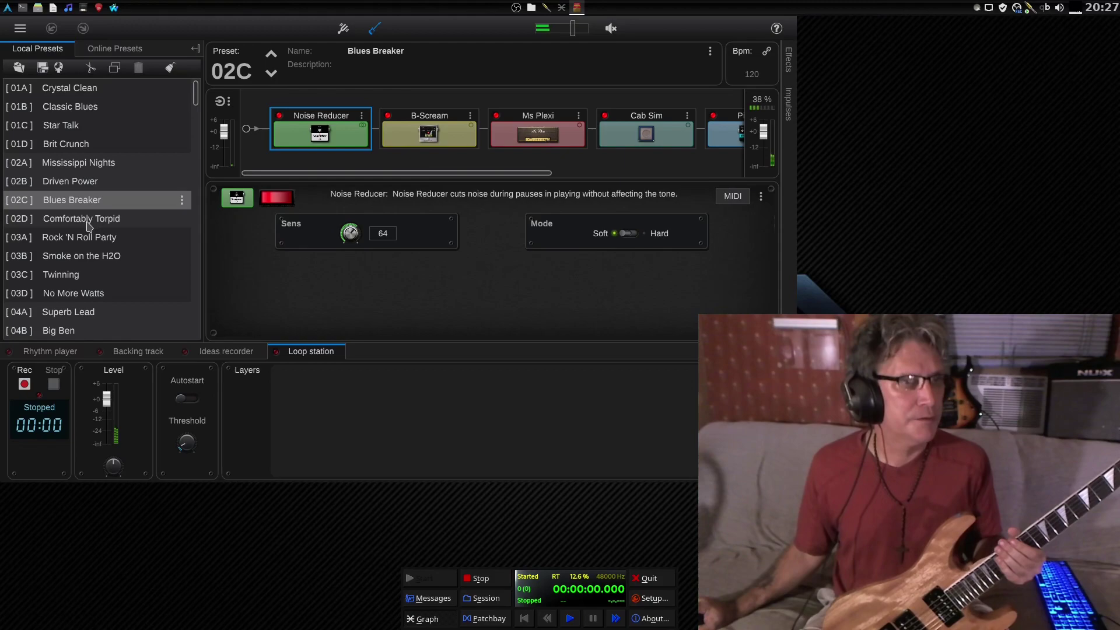
click(89, 222)
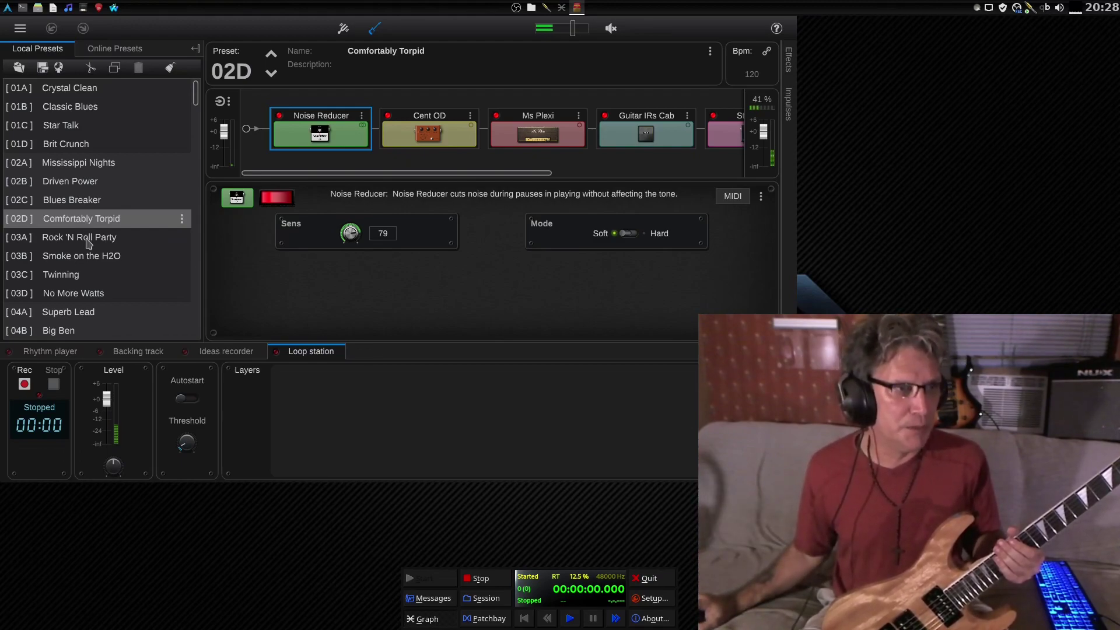
click(87, 240)
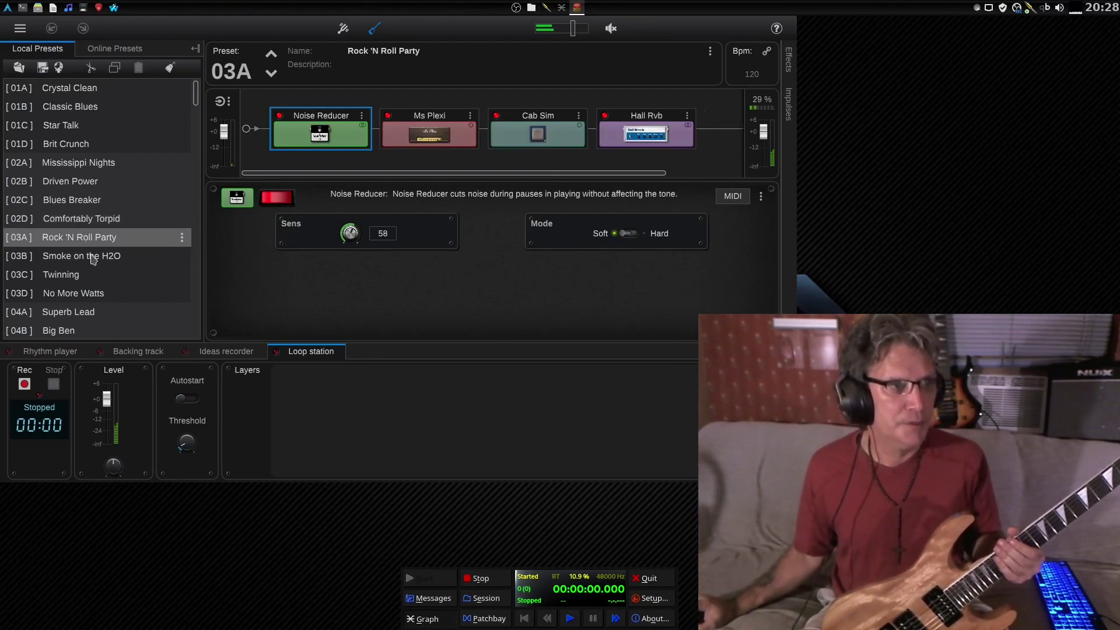
click(93, 259)
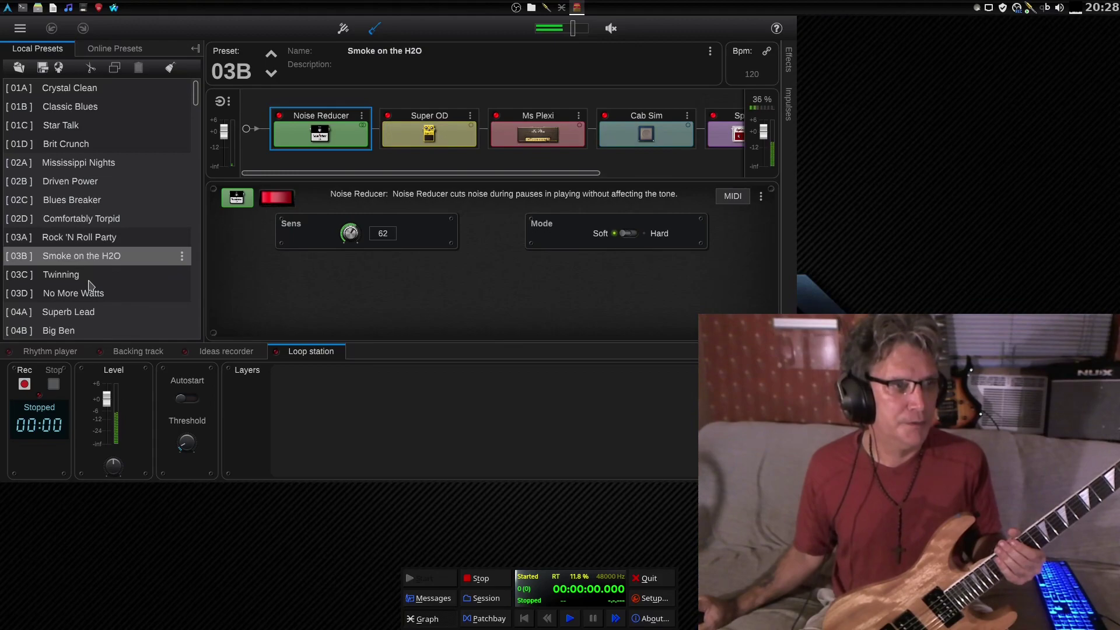
click(90, 281)
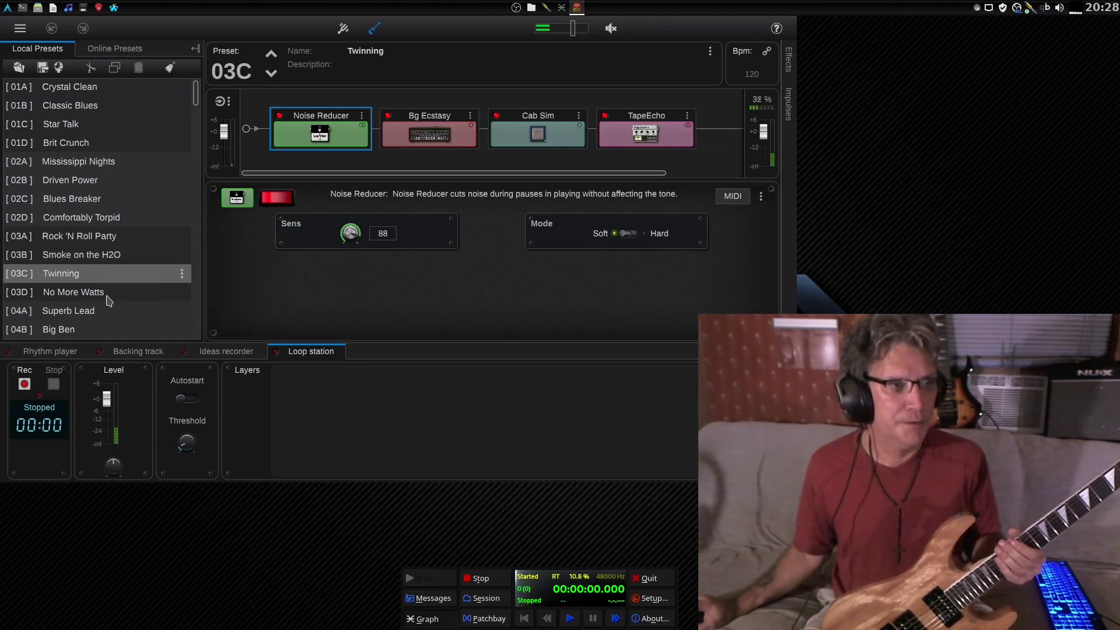
click(109, 299)
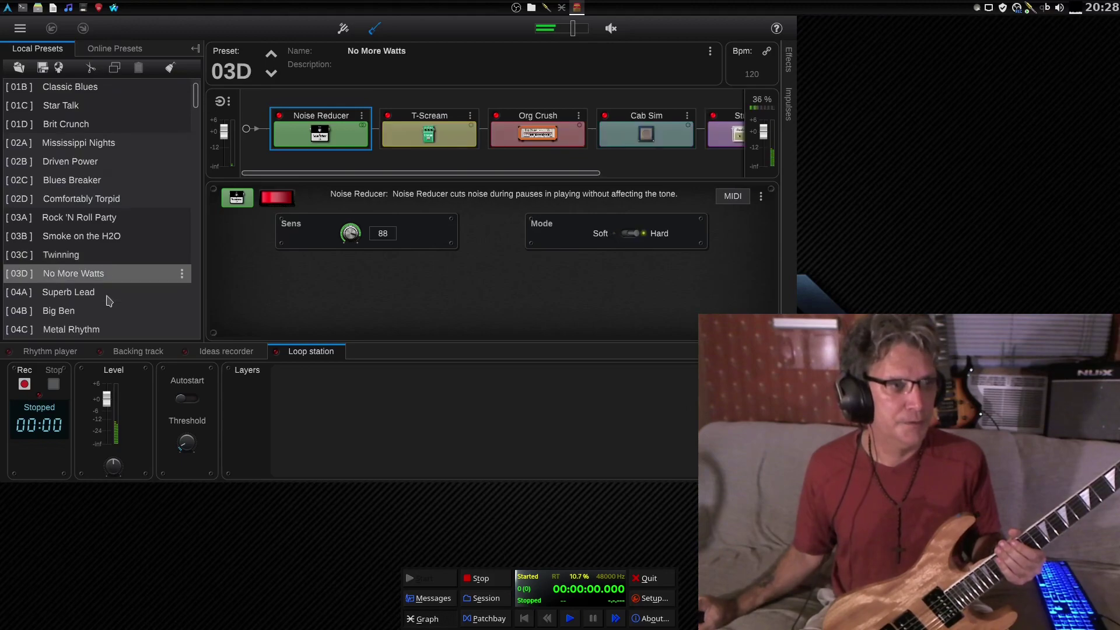
click(372, 29)
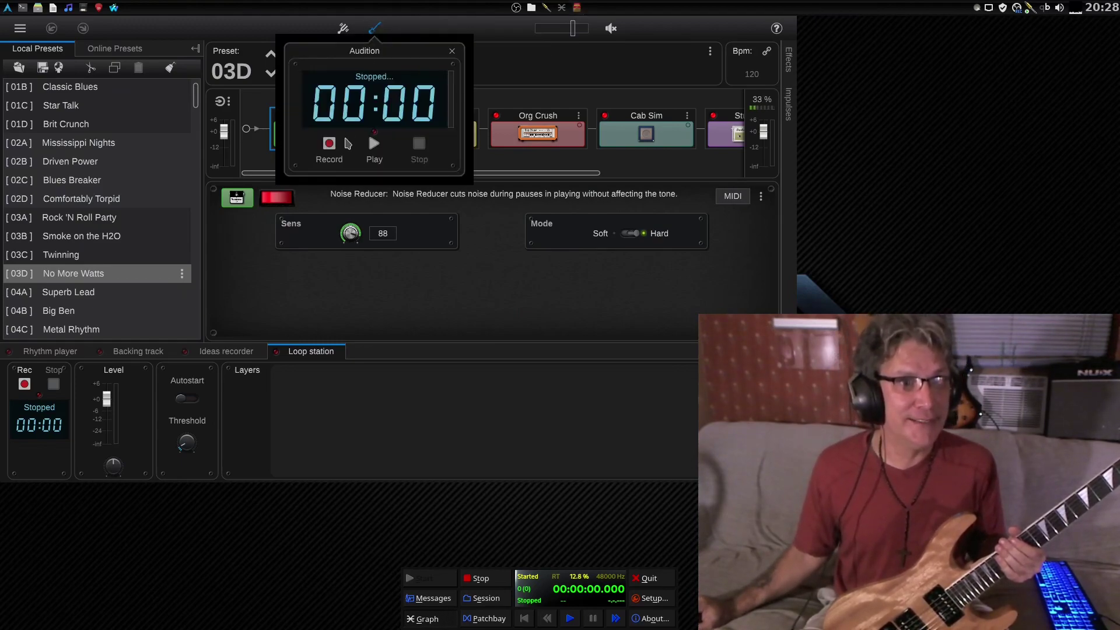
click(367, 153)
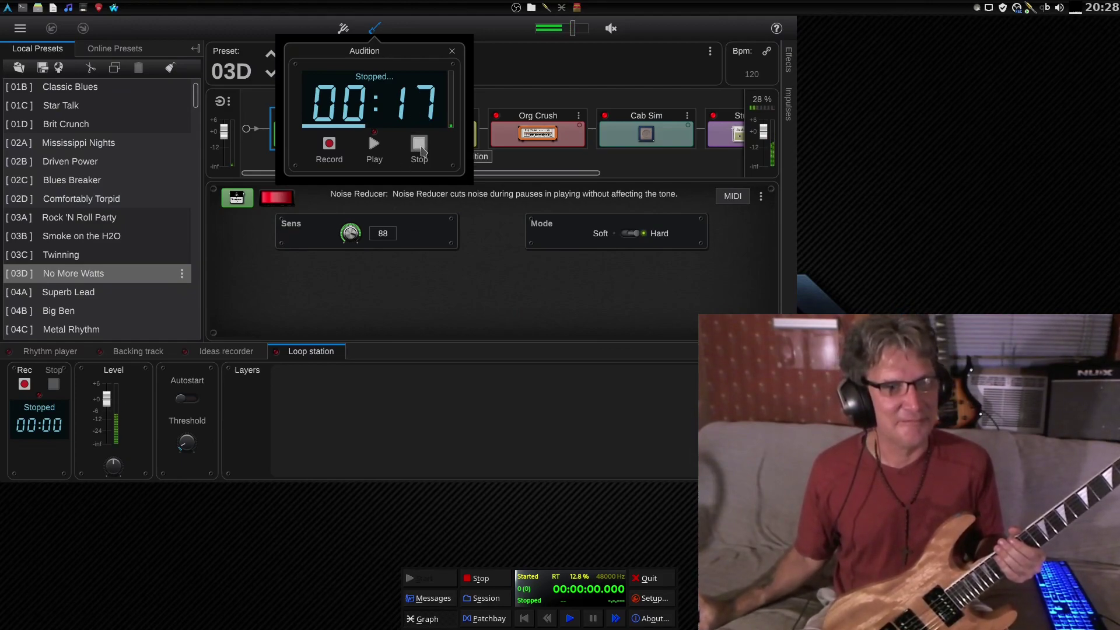
click(421, 148)
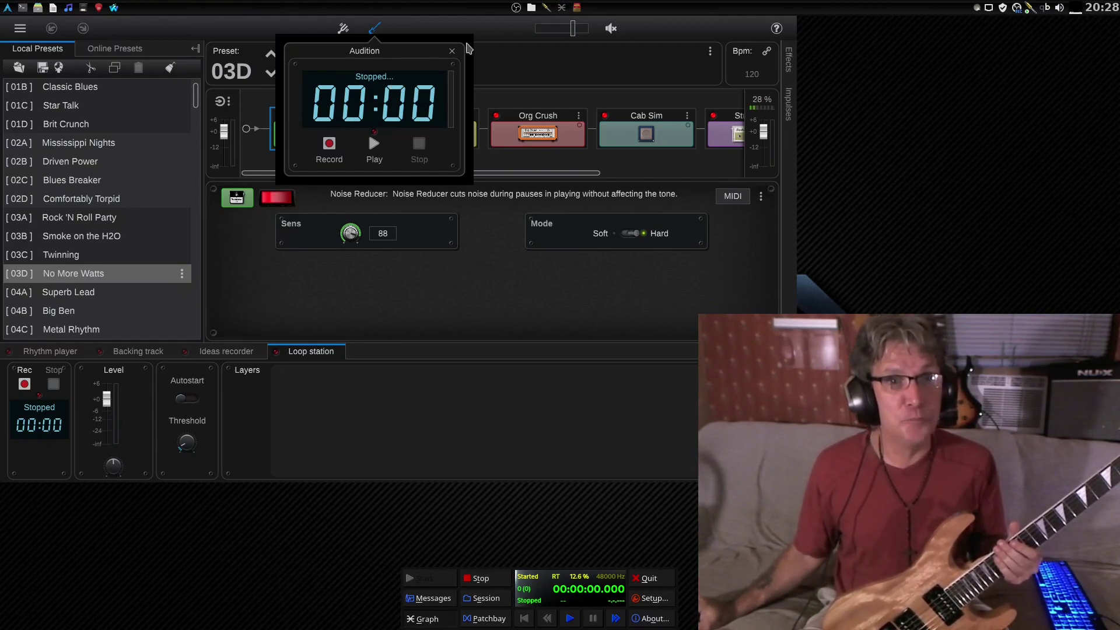
click(451, 52)
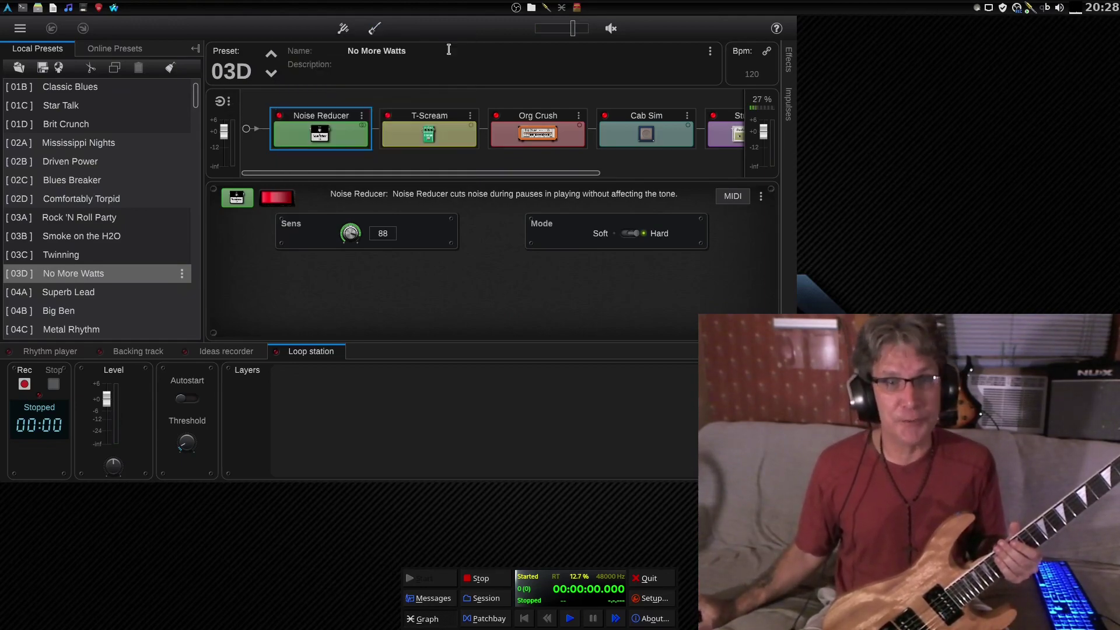
Step: Show the Online Presets list sorted by Likes, with Chorused clean tone on top
click(149, 51)
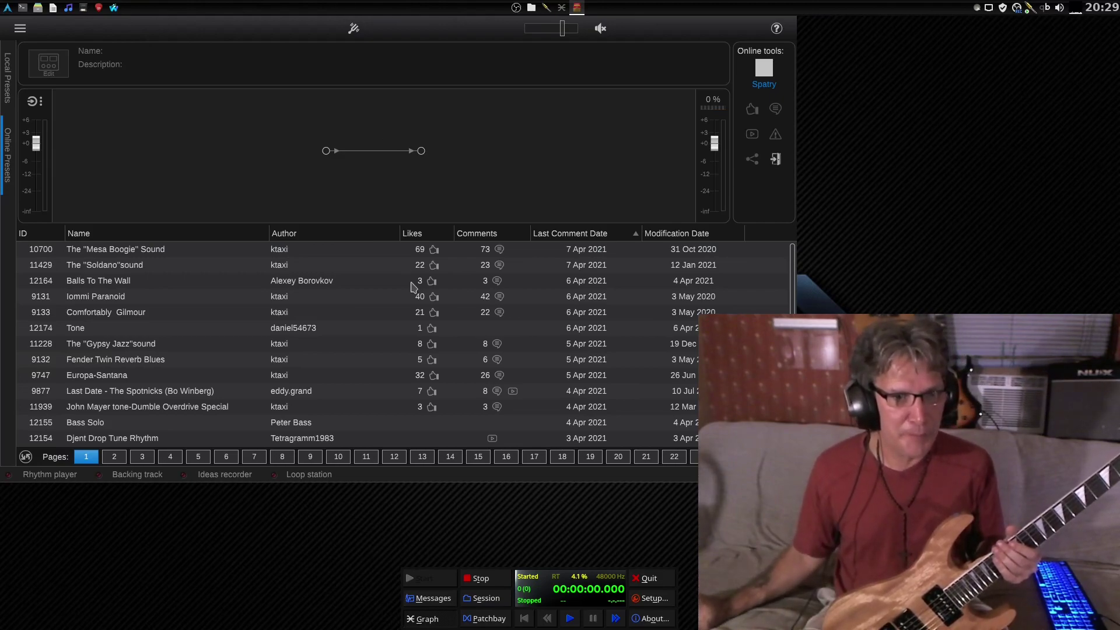
click(415, 234)
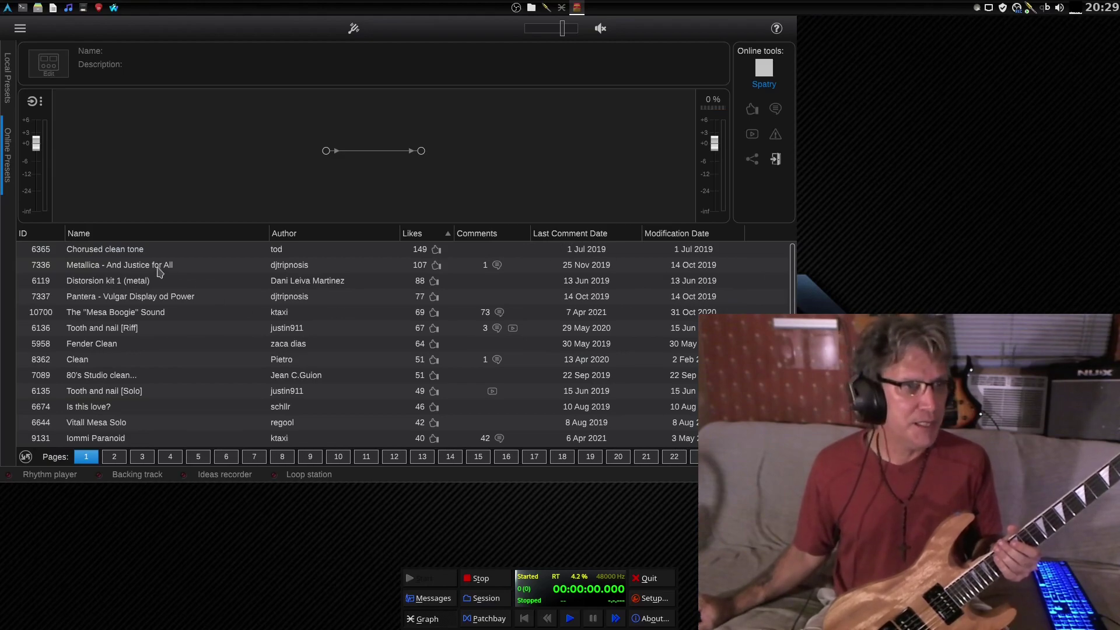
Step: Load online preset Chorused clean tone, then Metallica - And Justice For All
click(100, 253)
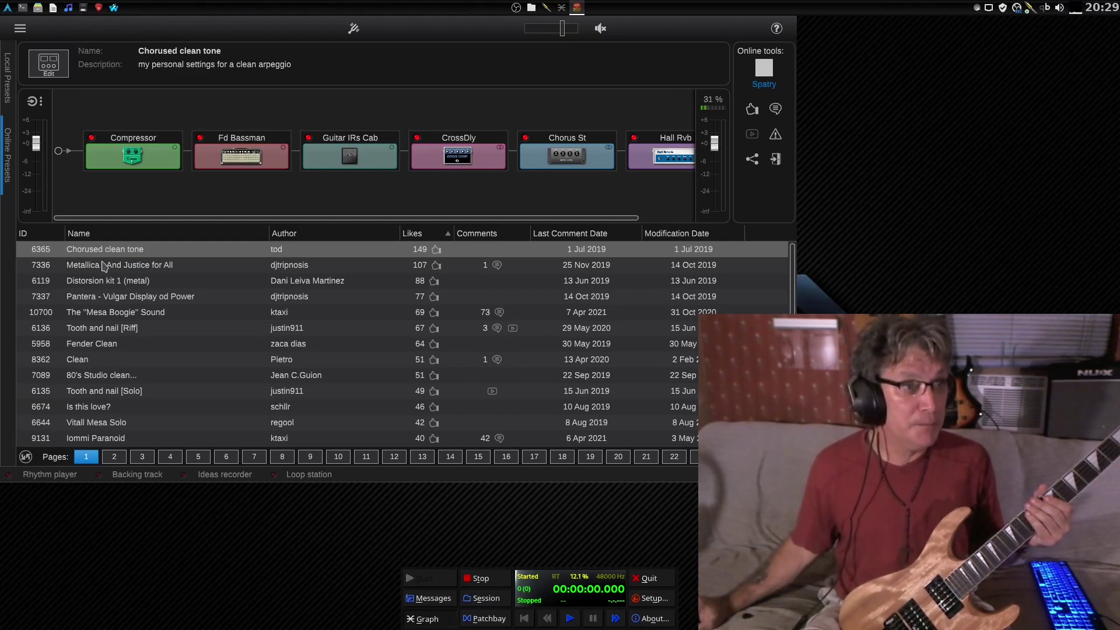
click(114, 269)
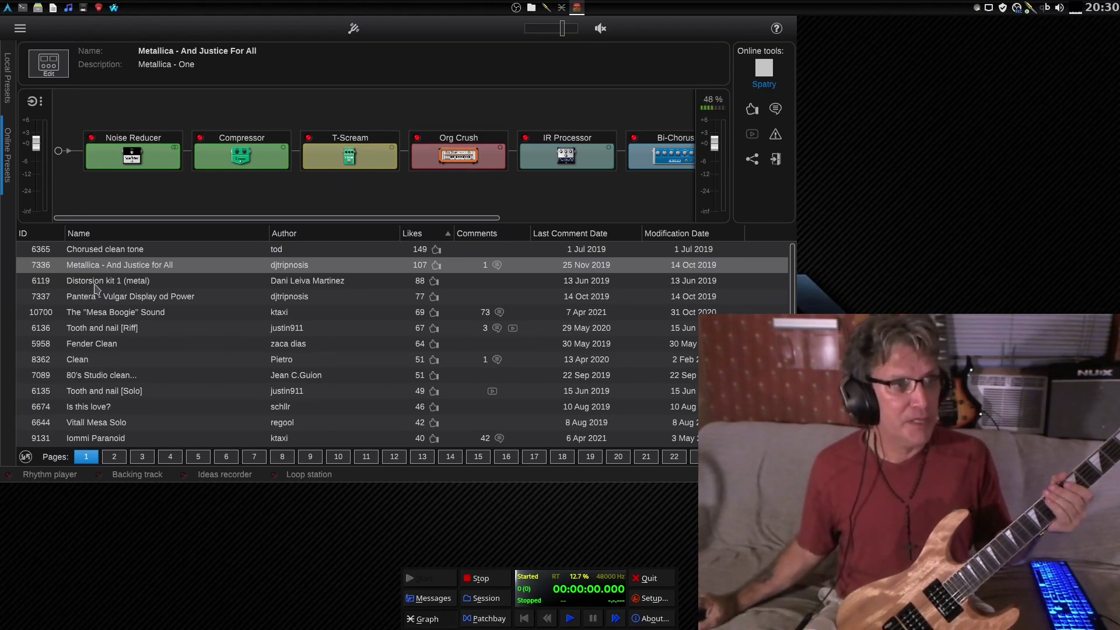
Step: Try the Distorsion kit 1 (metal) preset, then return to local preset 03D No More Watts
click(98, 286)
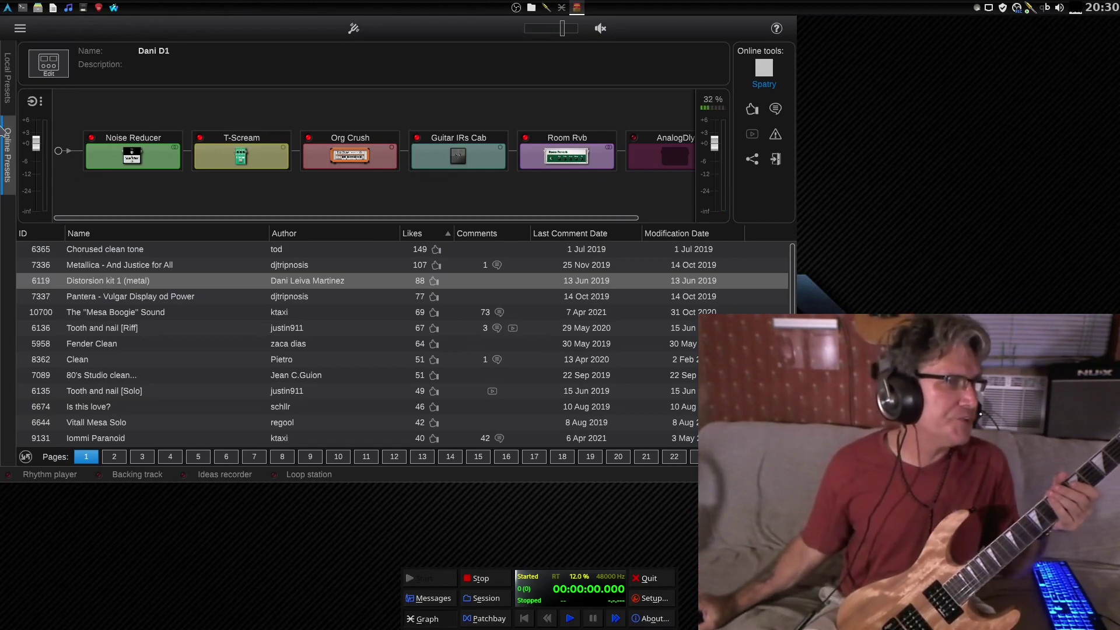
click(8, 86)
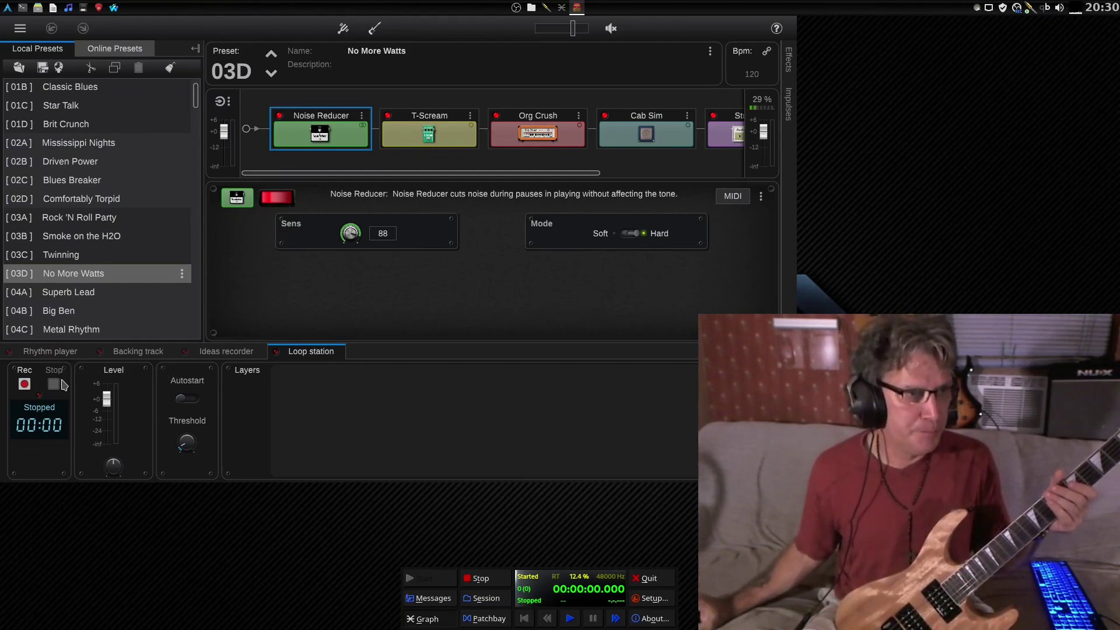
Step: Play the metronome trying Sound 2 and Sound 3, then stop it on Sound 1 at 120 BPM
click(59, 353)
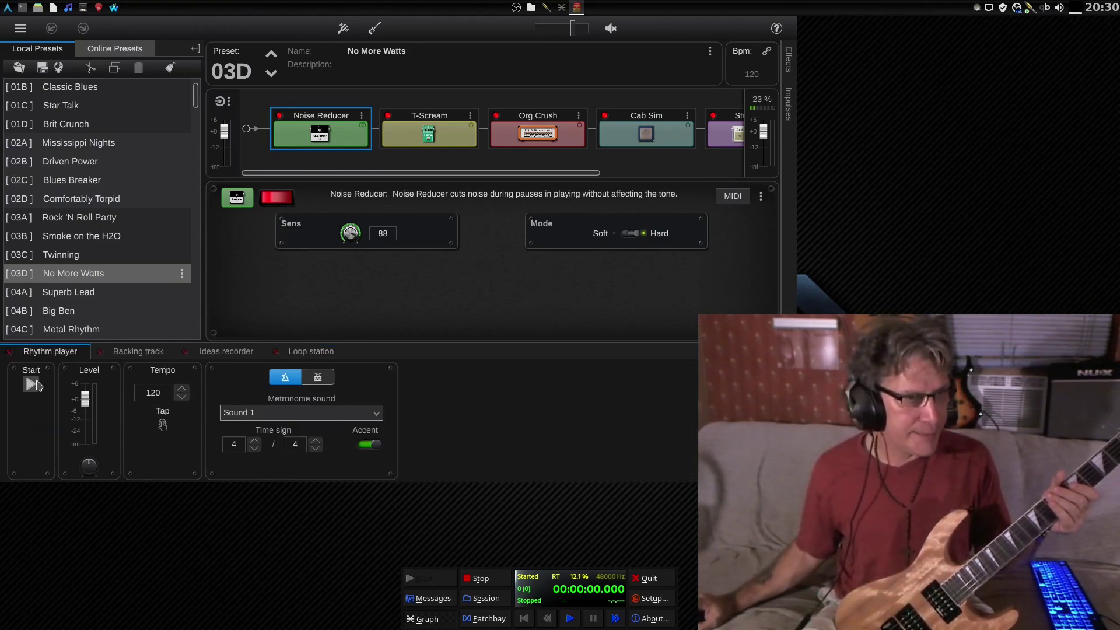
click(32, 385)
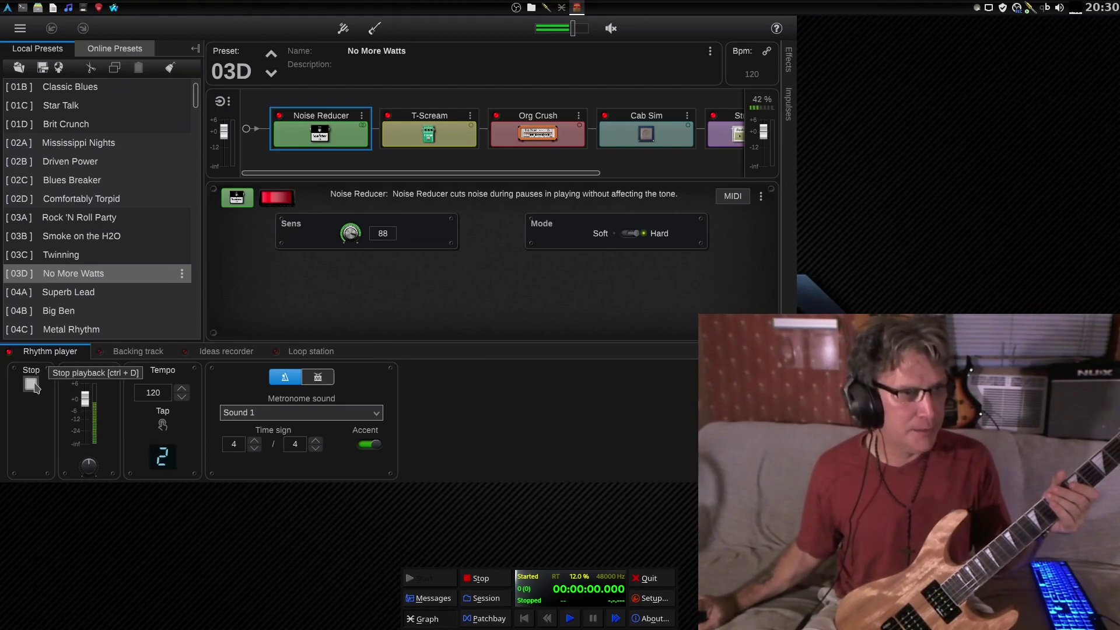
click(322, 411)
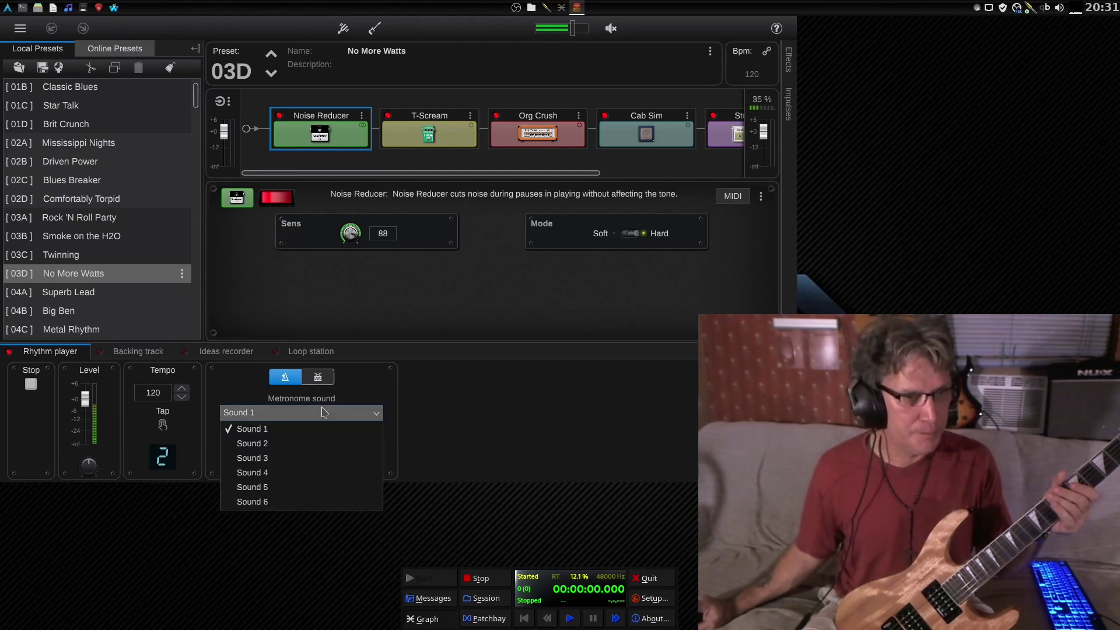
click(295, 443)
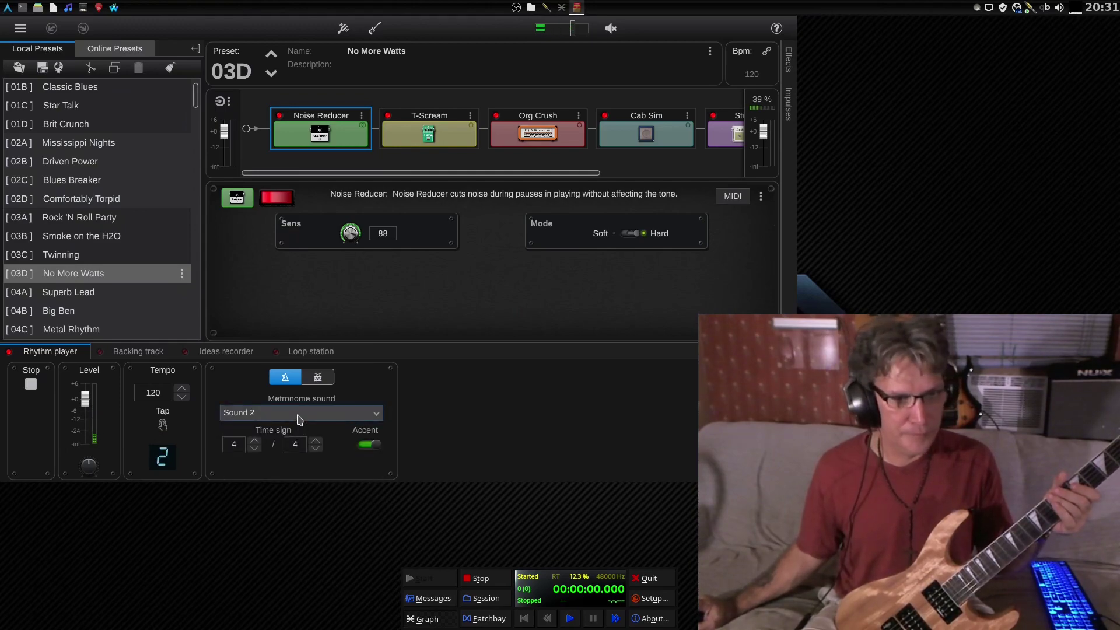
click(299, 414)
click(276, 458)
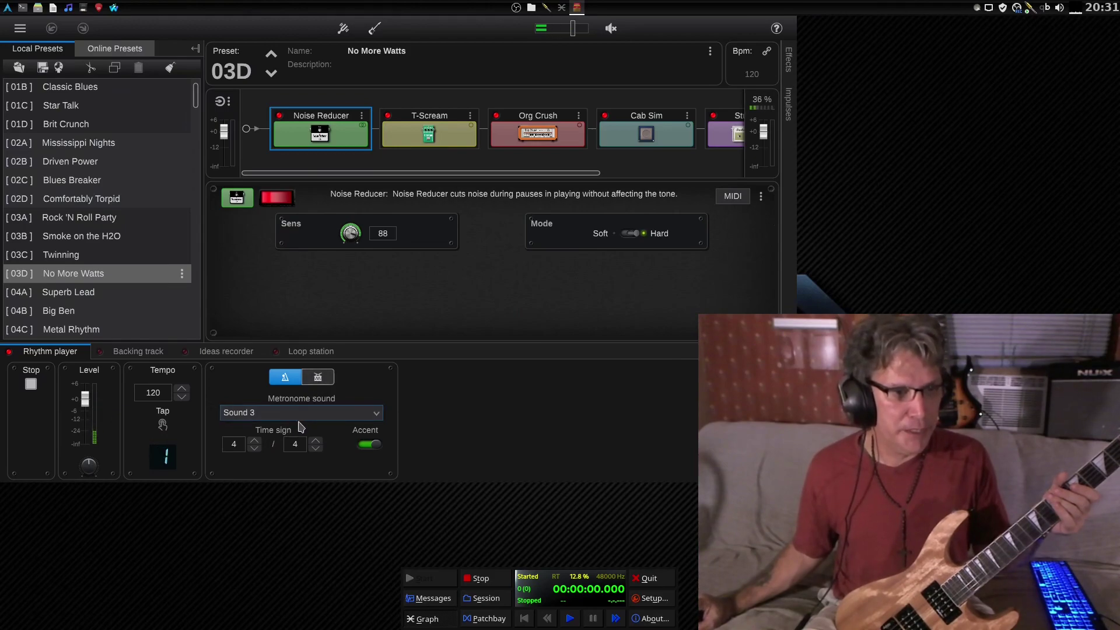
click(302, 413)
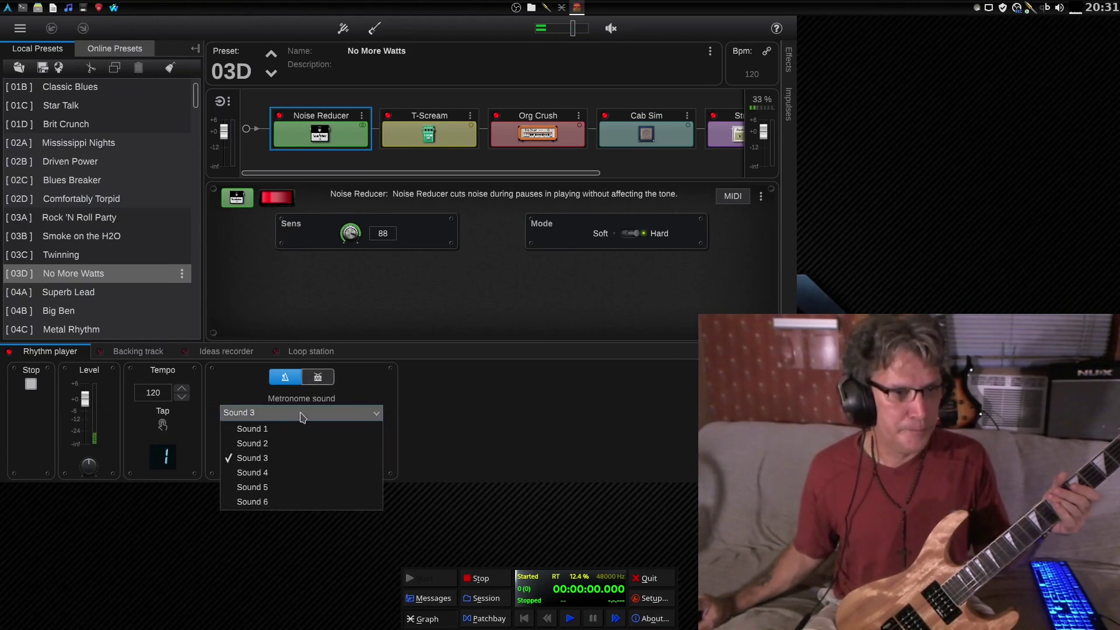
click(280, 433)
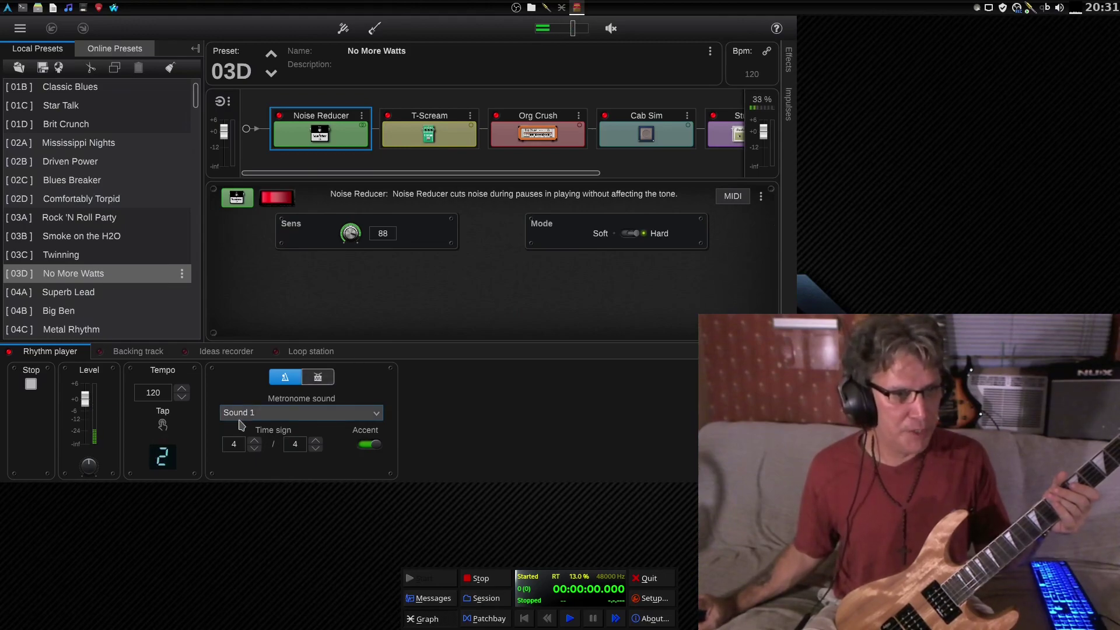
click(31, 385)
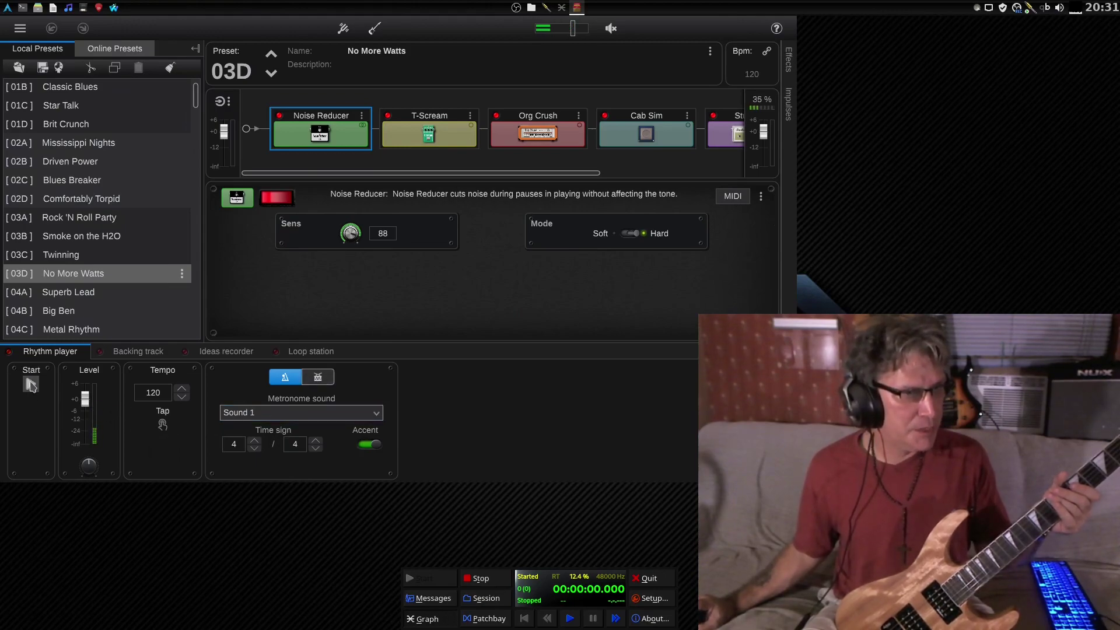
Step: Switch the rhythm player to drum mode and play the Alternative style groove at 80 bpm
click(317, 378)
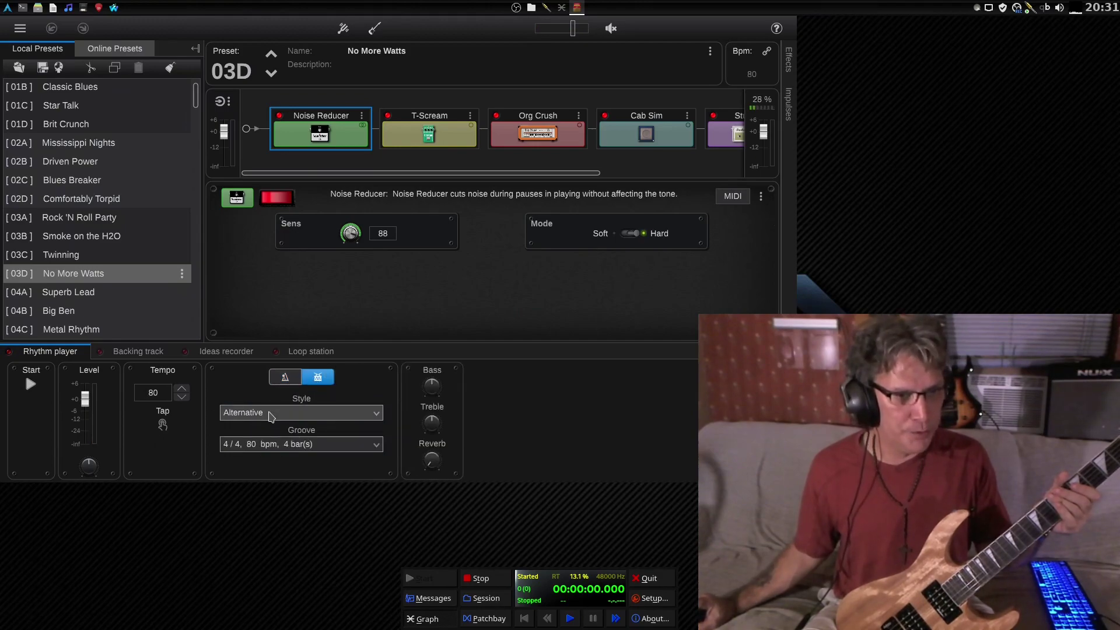
click(30, 385)
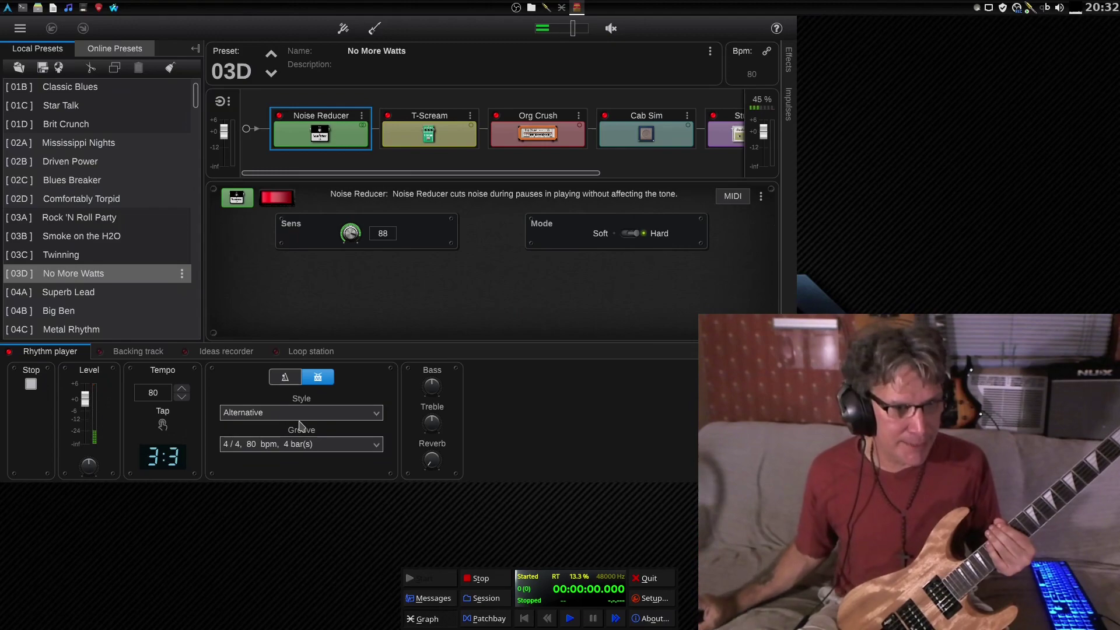
click(315, 416)
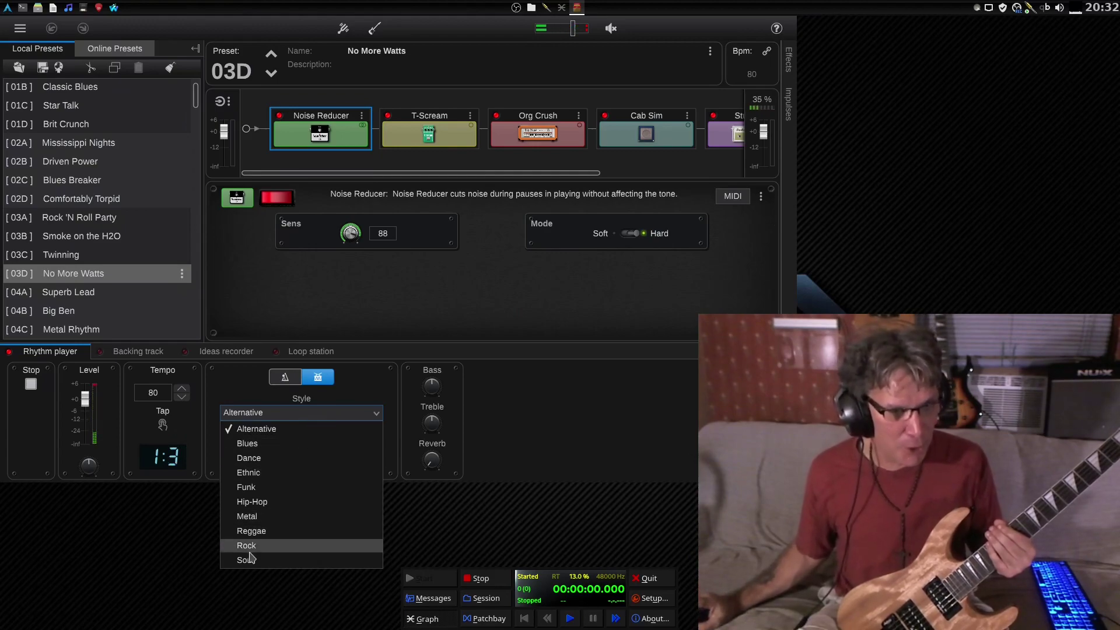
Step: Set the drum style to Metal, playing 4/4 at 90 bpm over 4 bars
click(266, 521)
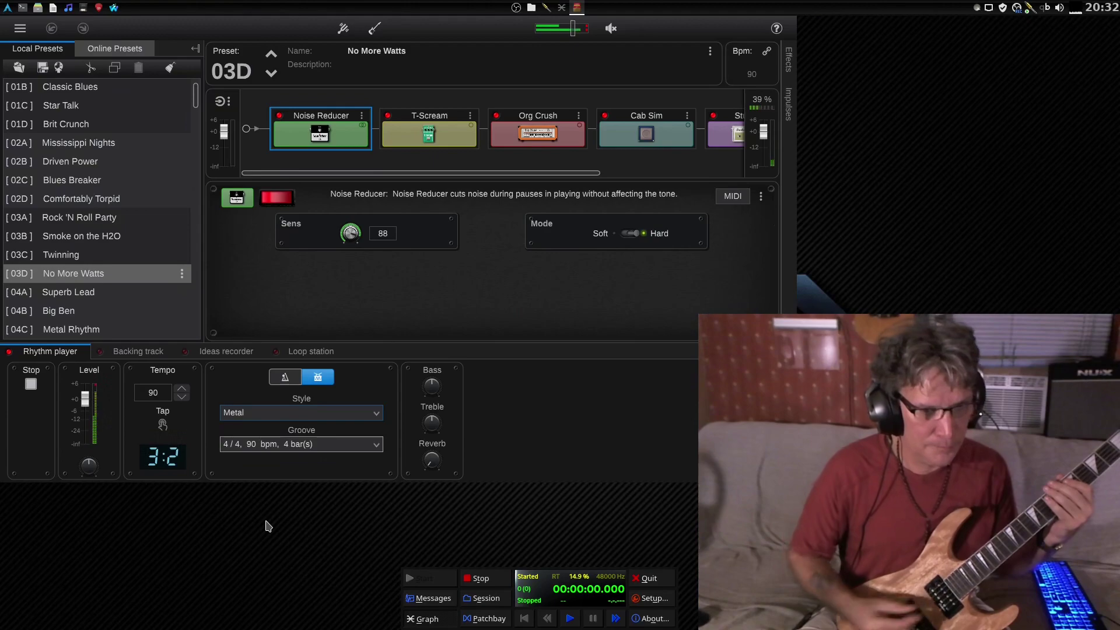
click(295, 446)
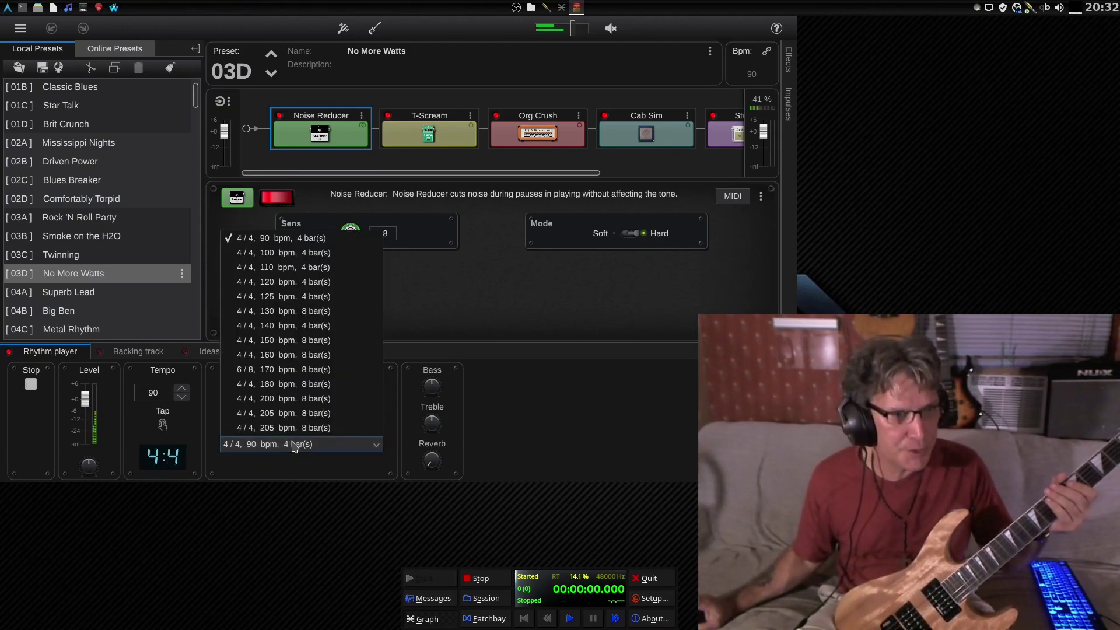
Step: Switch the Metal drums to the 4/4, 120 bpm, 4-bar groove and stop playback
click(315, 282)
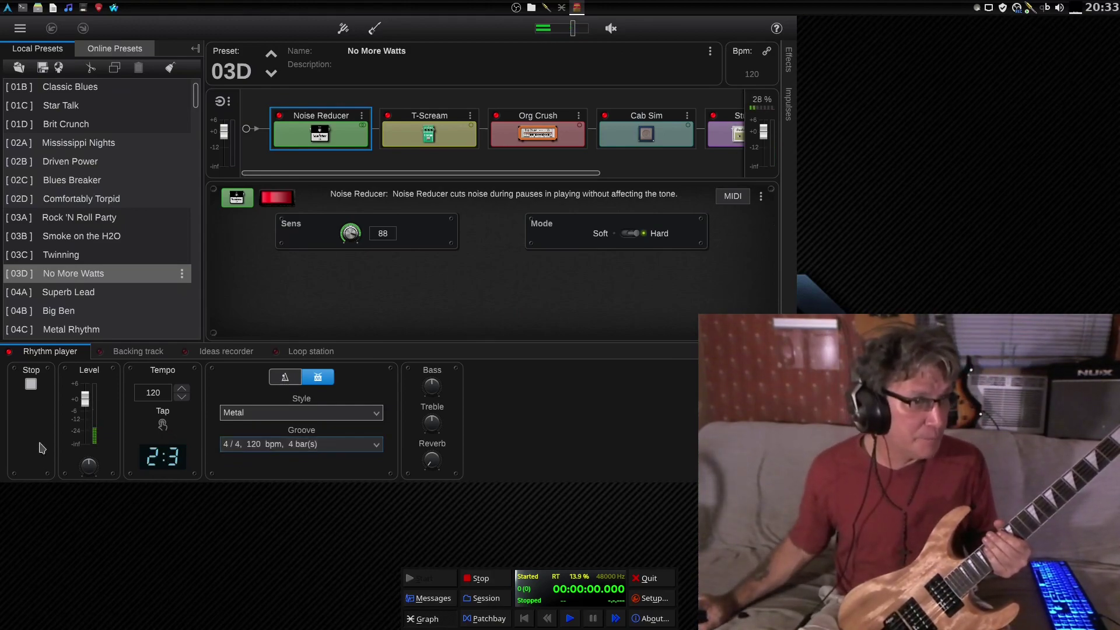
click(27, 385)
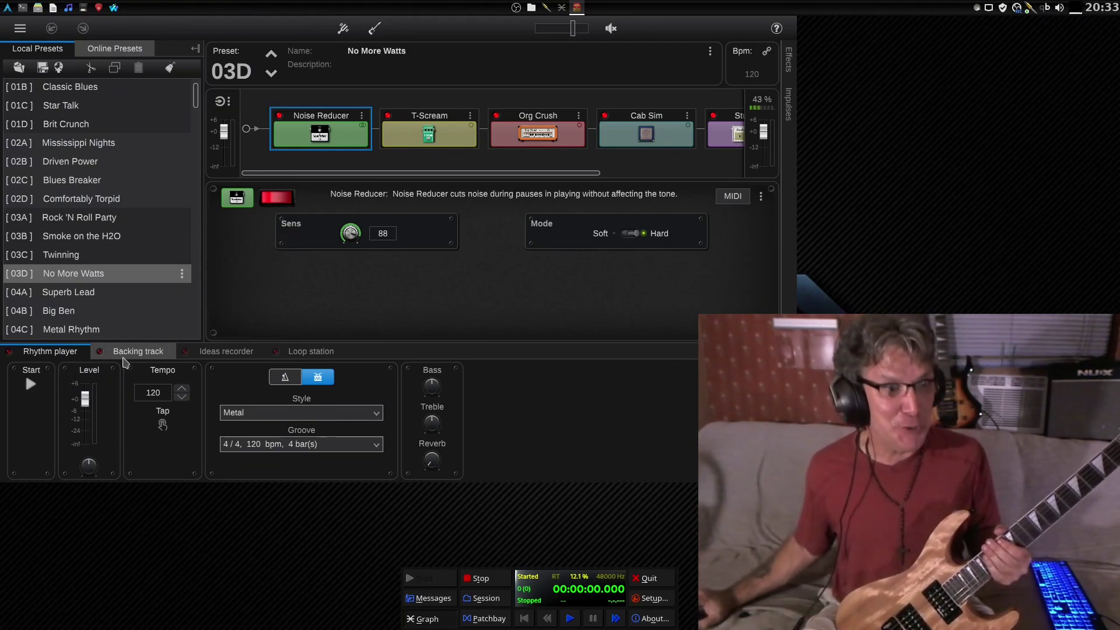
Step: Show the Backing track player, which has no audio file loaded yet
click(124, 362)
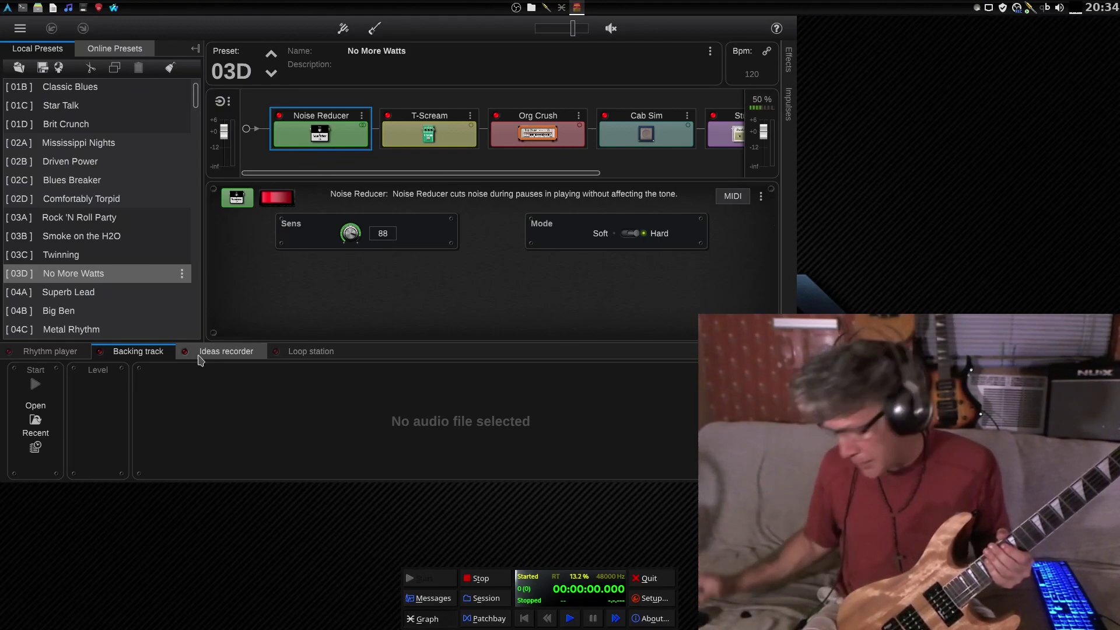
Step: Review the Ideas recorder's output, On start recording and On finish recording options
click(226, 352)
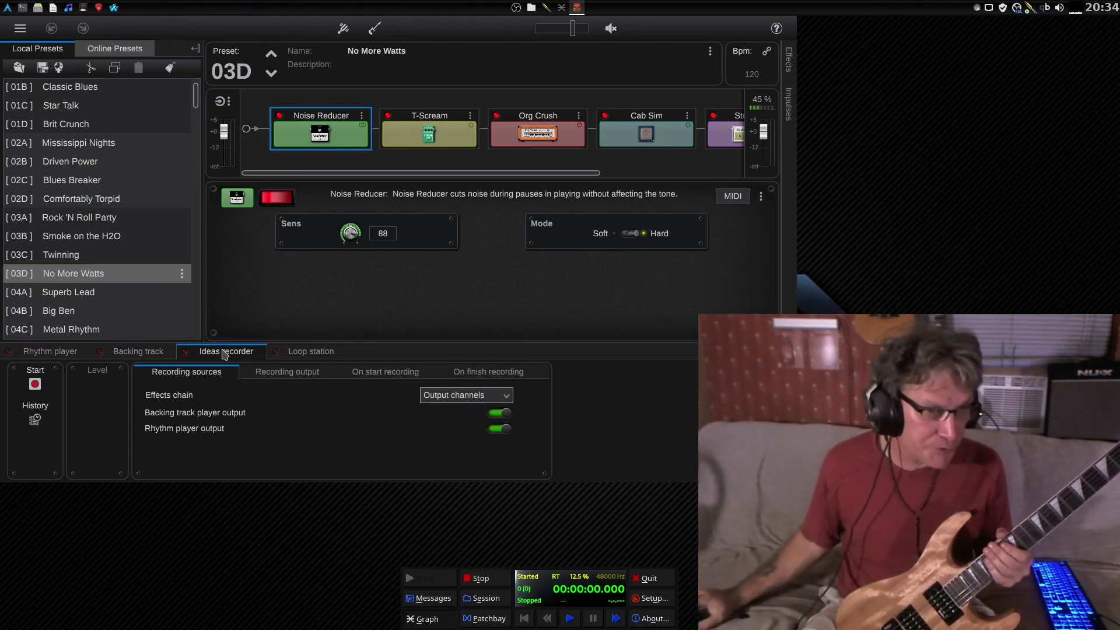
click(287, 376)
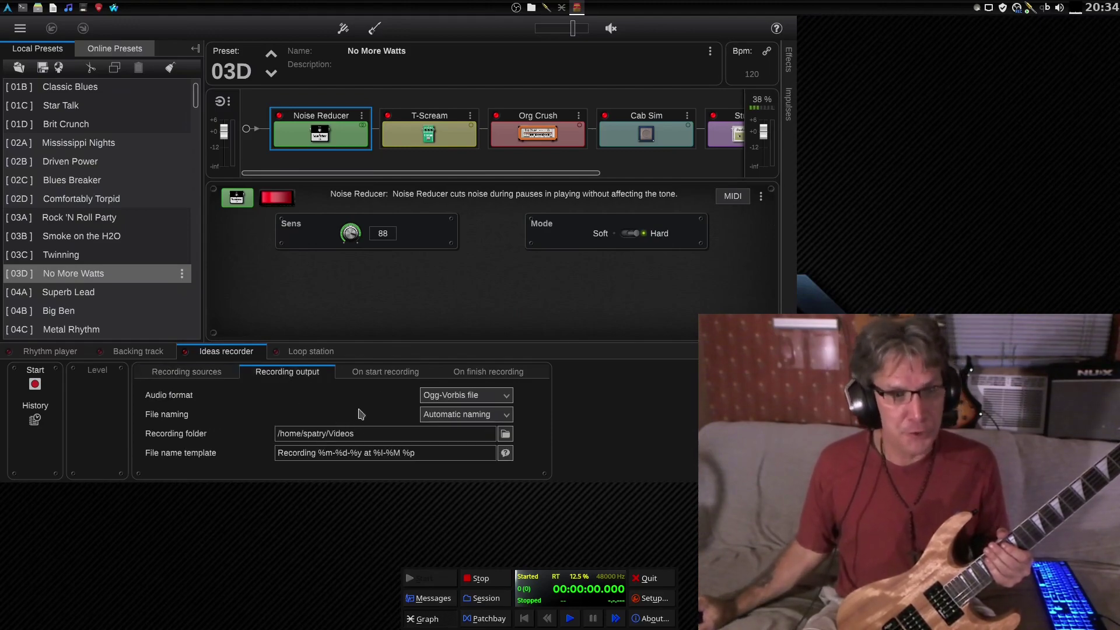
click(389, 378)
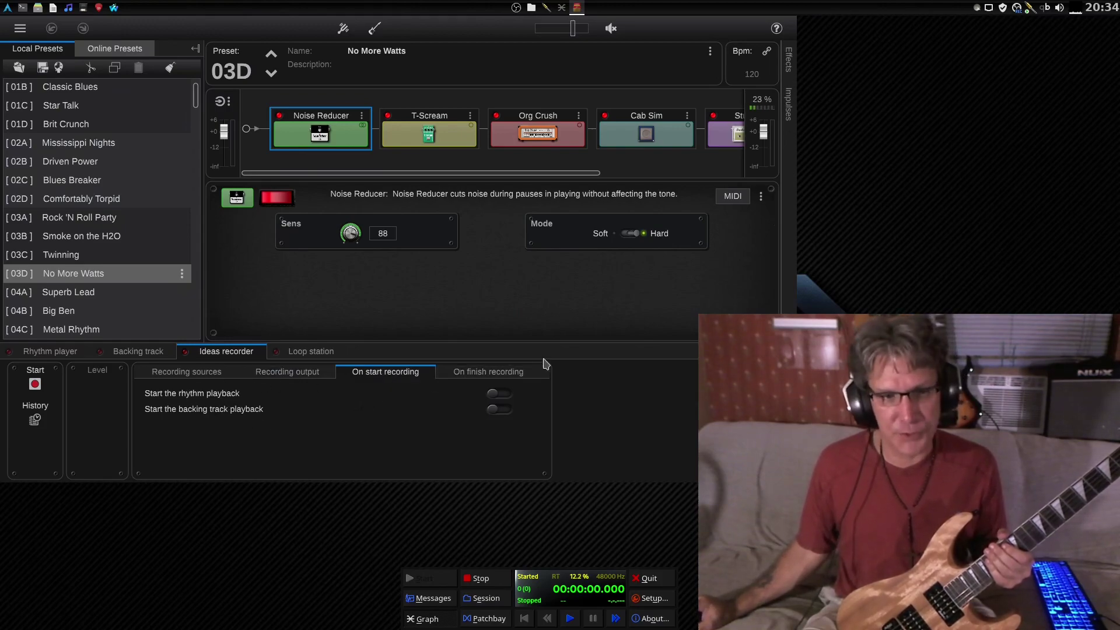
click(516, 375)
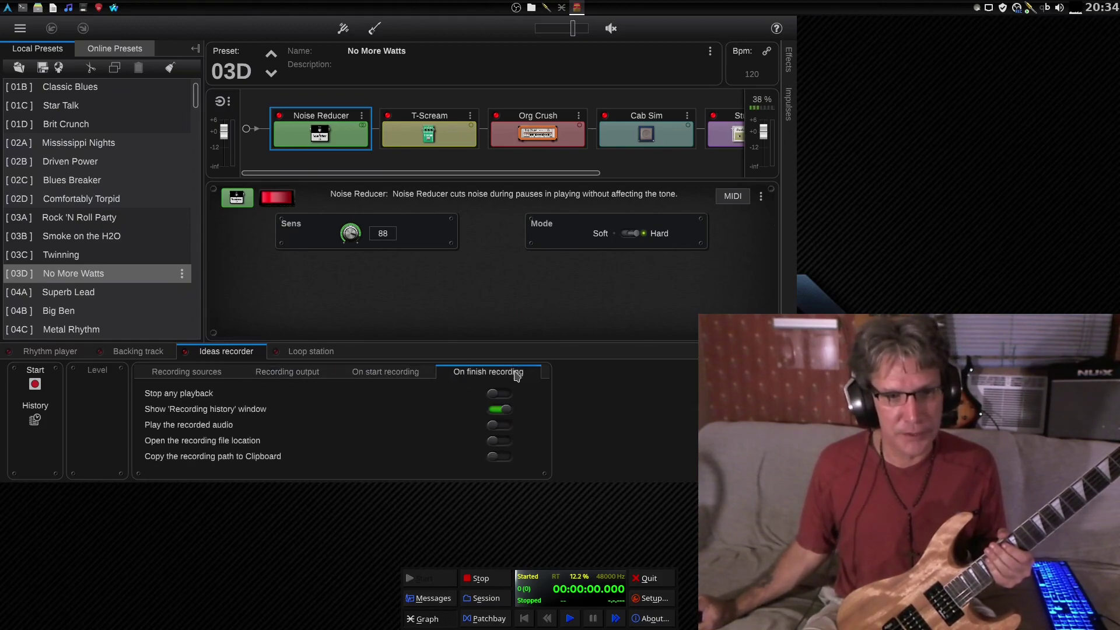
click(322, 352)
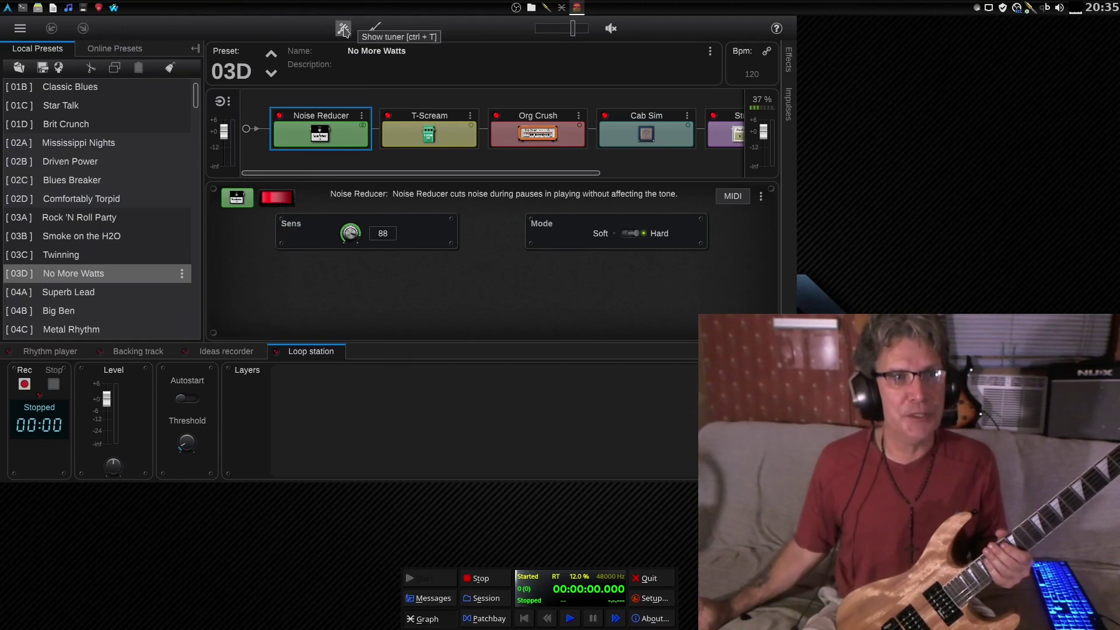
Step: Open the tuner with its 440 Hz reference to read the guitar strings
click(344, 29)
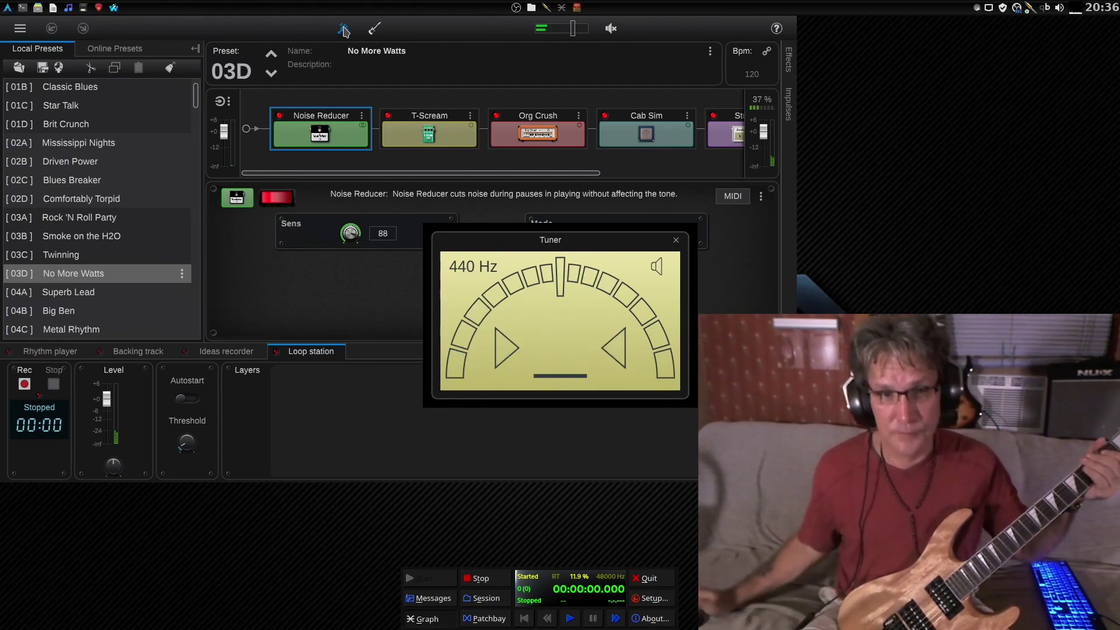
Step: Close the Tuner dialog to reveal the Noise Reducer settings again
click(675, 241)
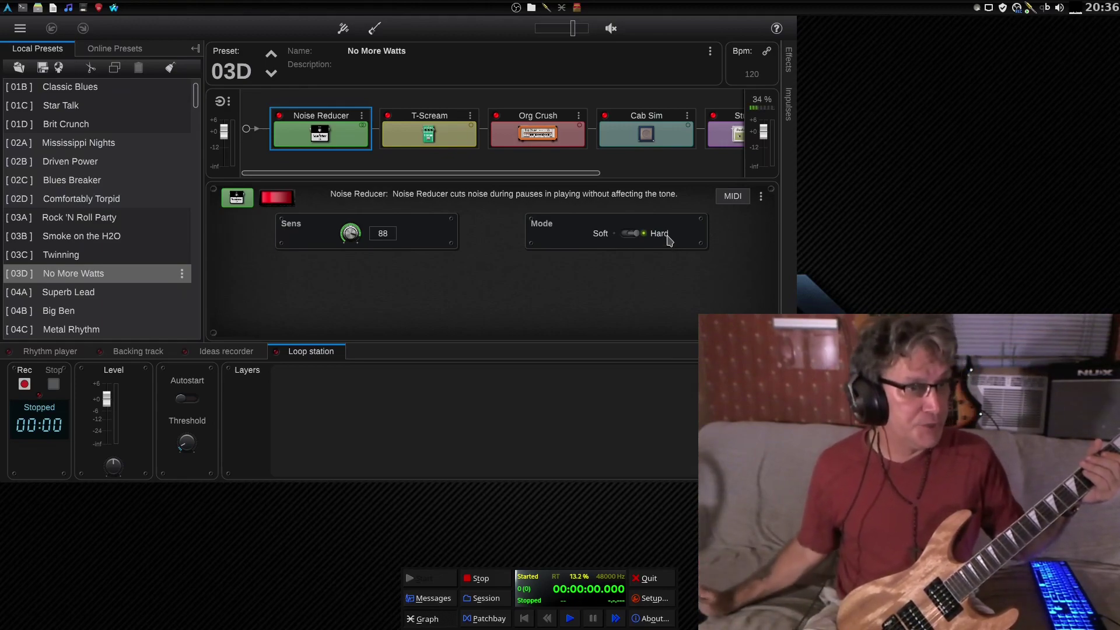
Step: Scroll the Local Presets list and load [06C] Acoustic Time
scroll(97, 302, down, 2)
scroll(96, 302, down, 2)
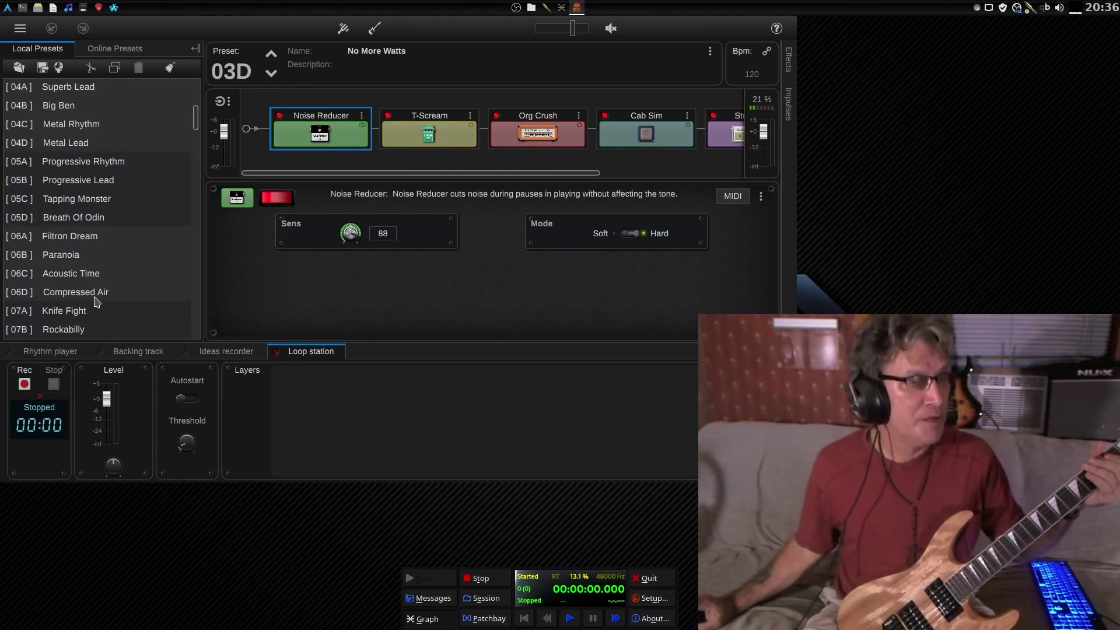
click(91, 278)
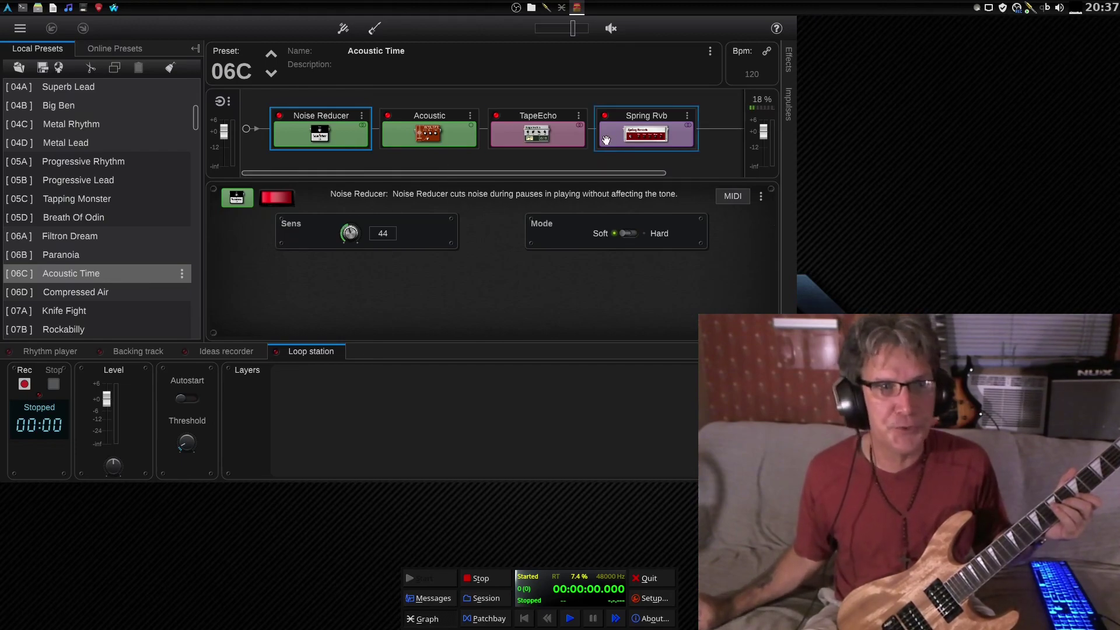
Step: Raise the output level to +2.2 dB and show the Acoustic block's settings
mouse_move(764, 134)
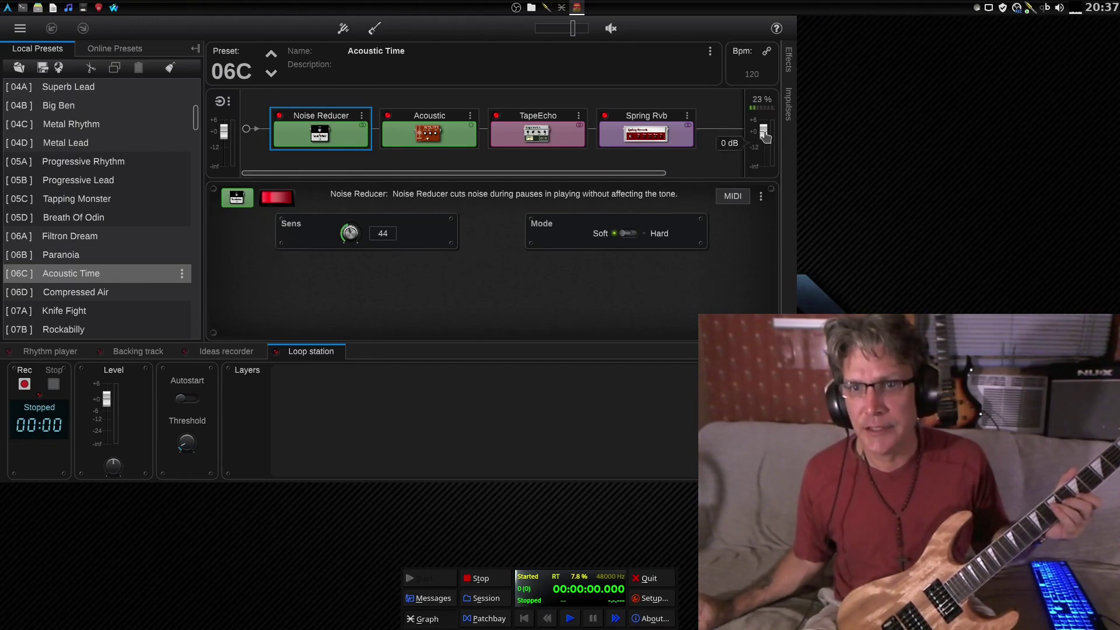
drag(764, 135, 764, 124)
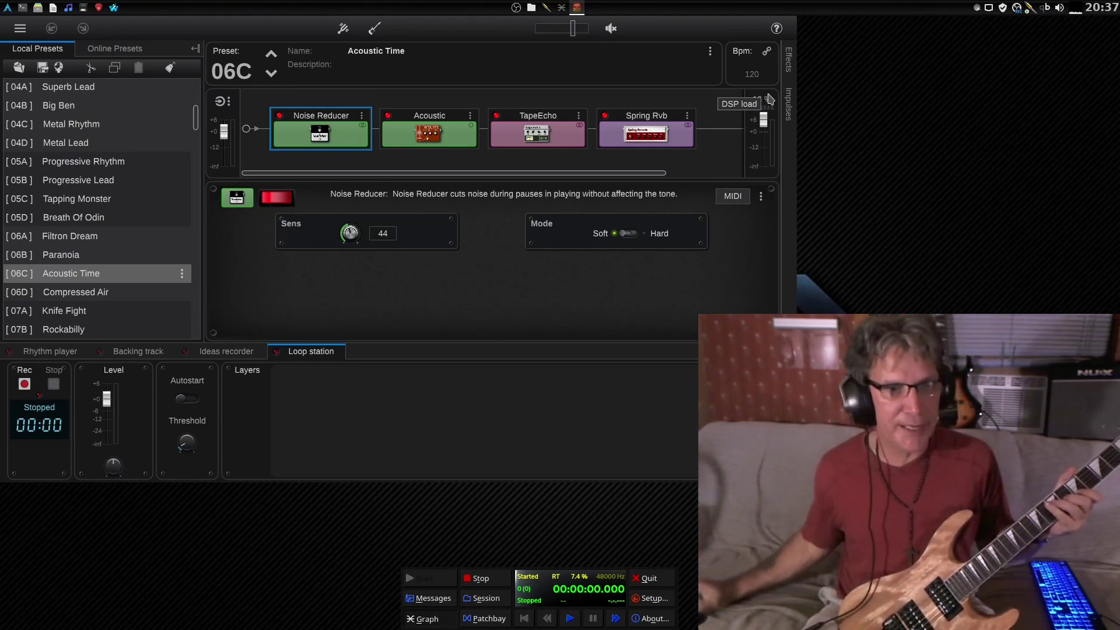
click(451, 141)
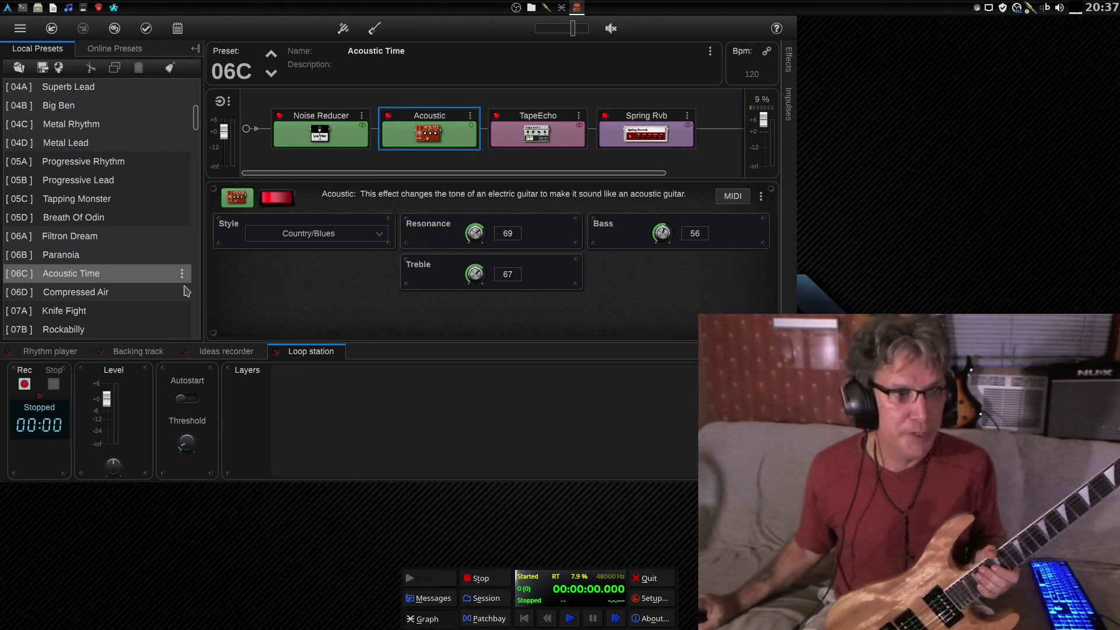
Step: Switch the Acoustic style from Country/Blues to Arpeggio/Classic and turn Resonance, Bass, Treble to 100
click(360, 236)
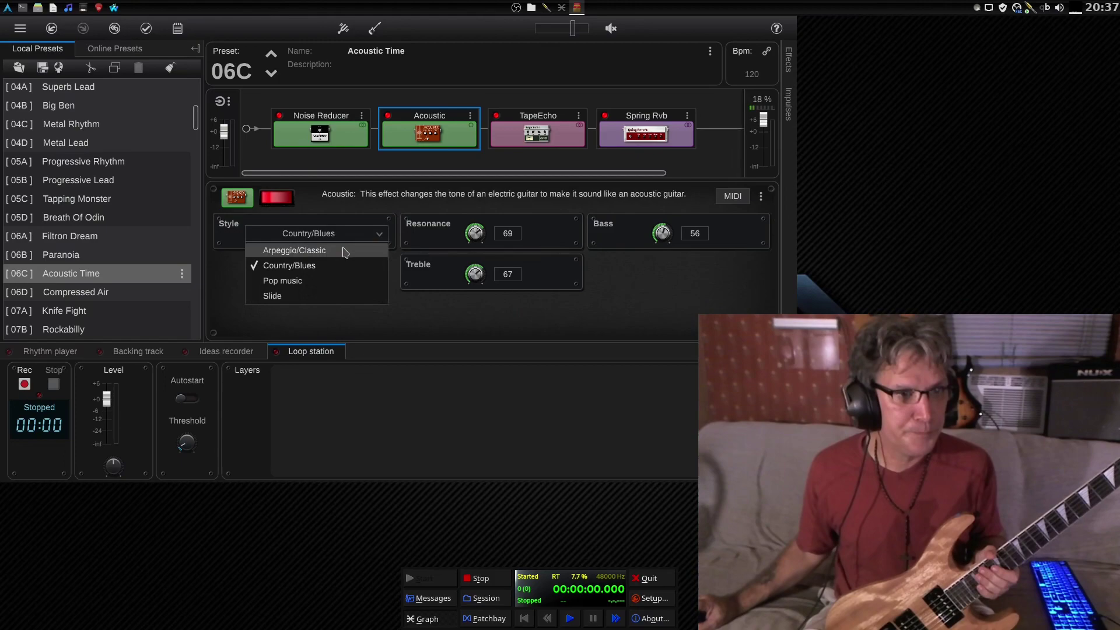
click(344, 252)
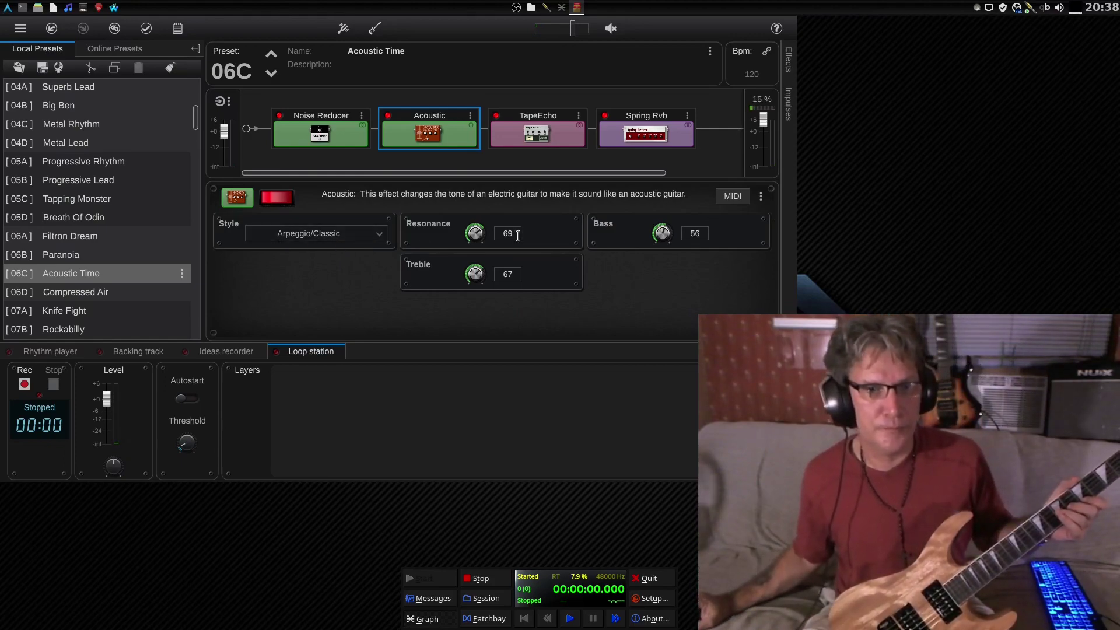
drag(468, 240, 477, 106)
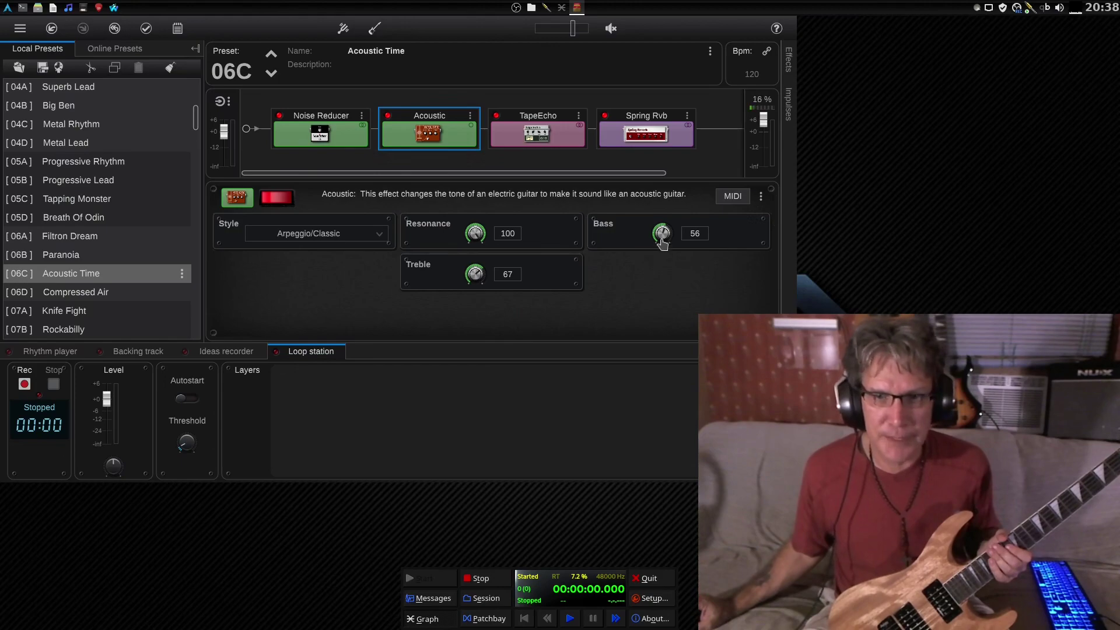
drag(664, 247, 666, 89)
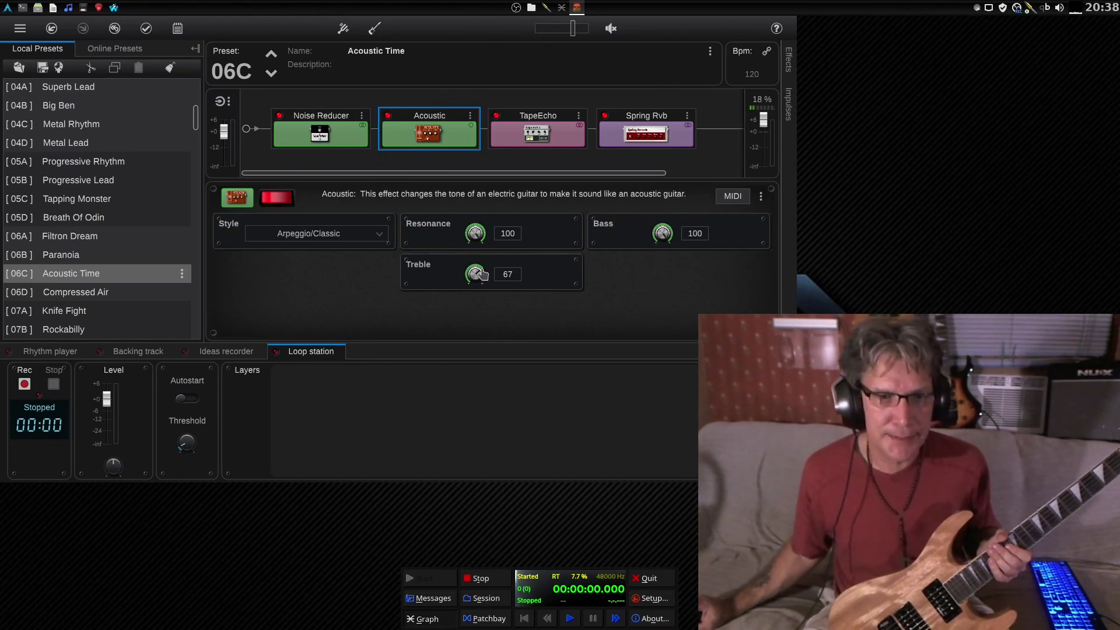
drag(474, 278, 470, 123)
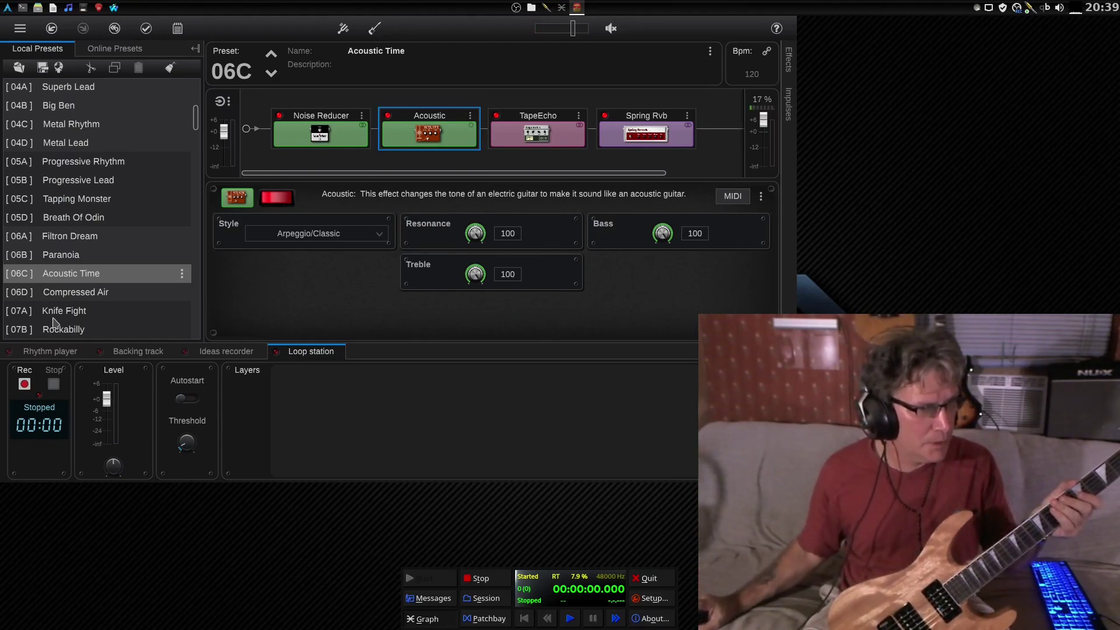
Step: Show the Rhythm player panel and push the input level fader up to +6 dB
click(63, 353)
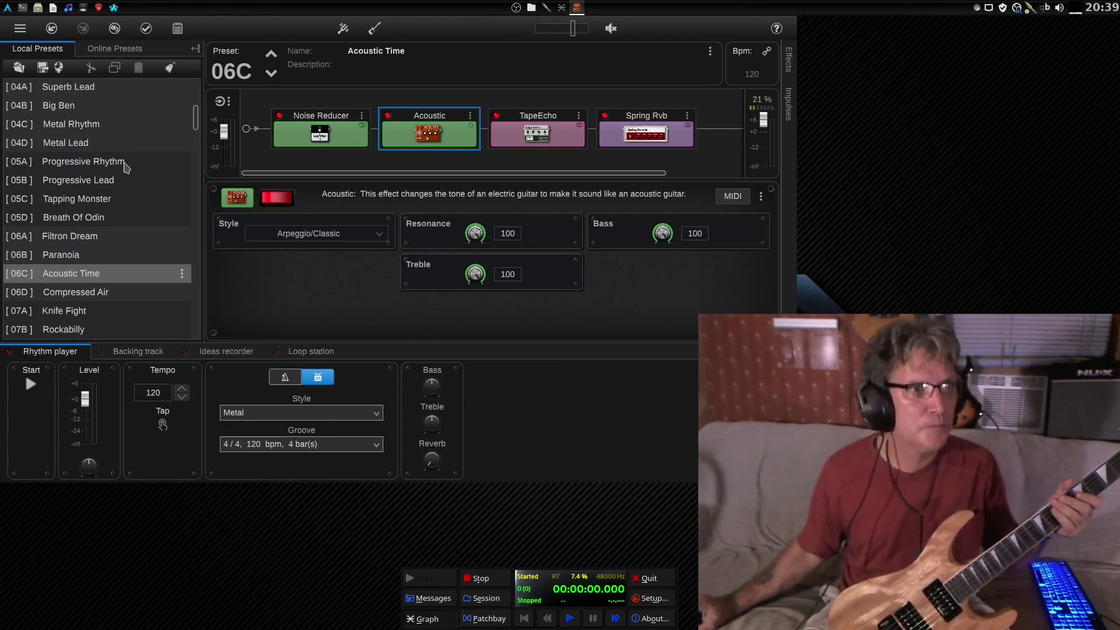
mouse_move(766, 126)
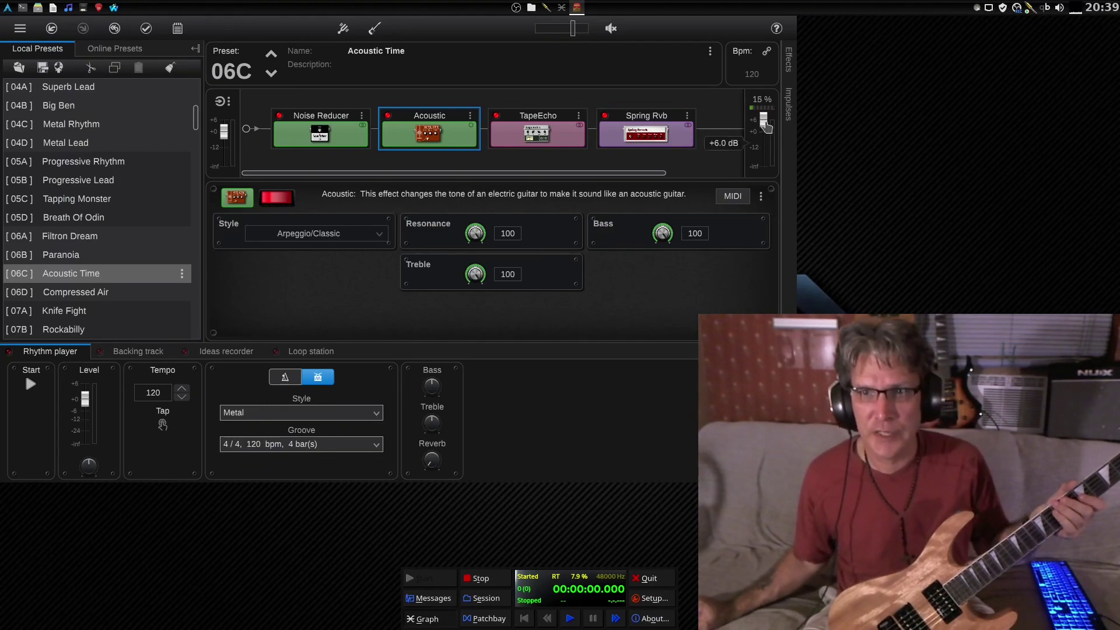
mouse_move(224, 132)
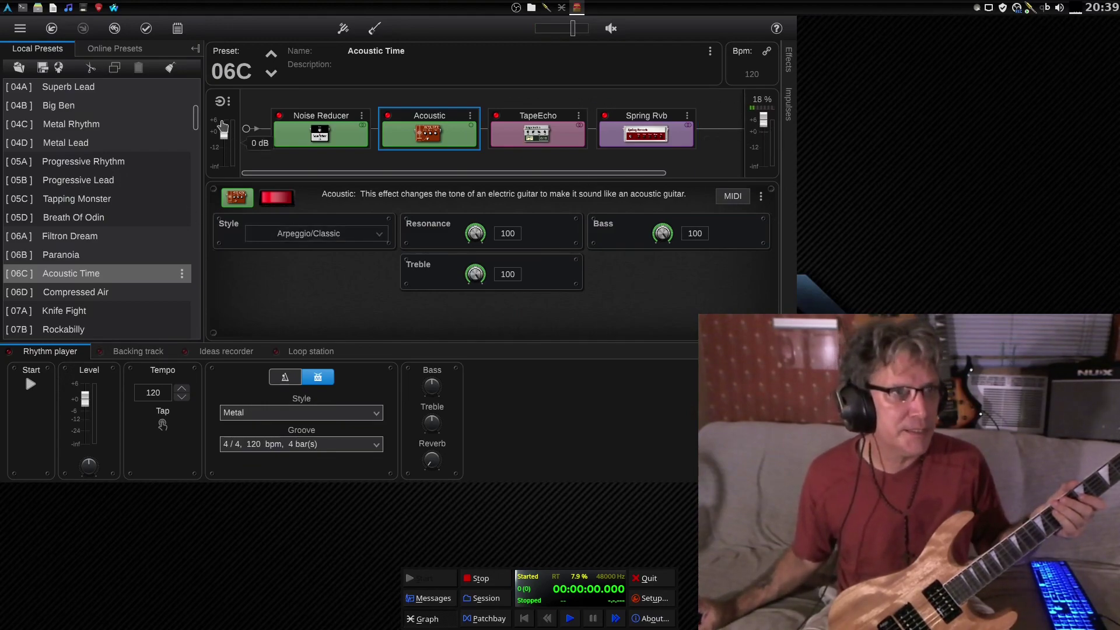
drag(224, 131, 223, 120)
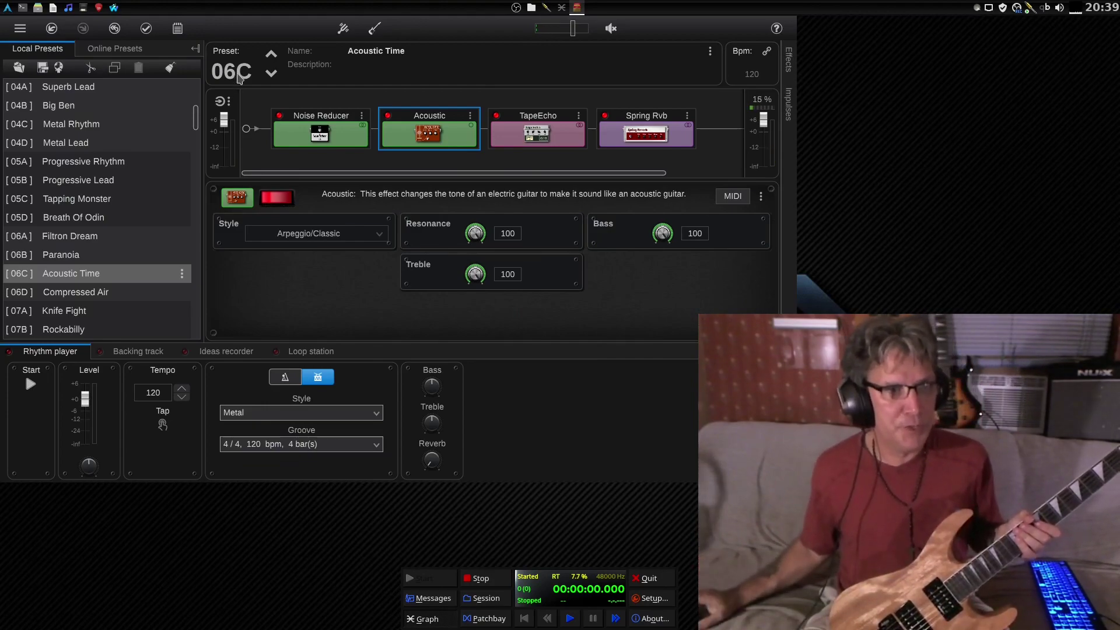
Step: Turn the Noise Reducer's Sens knob from 44 up to 78
click(292, 121)
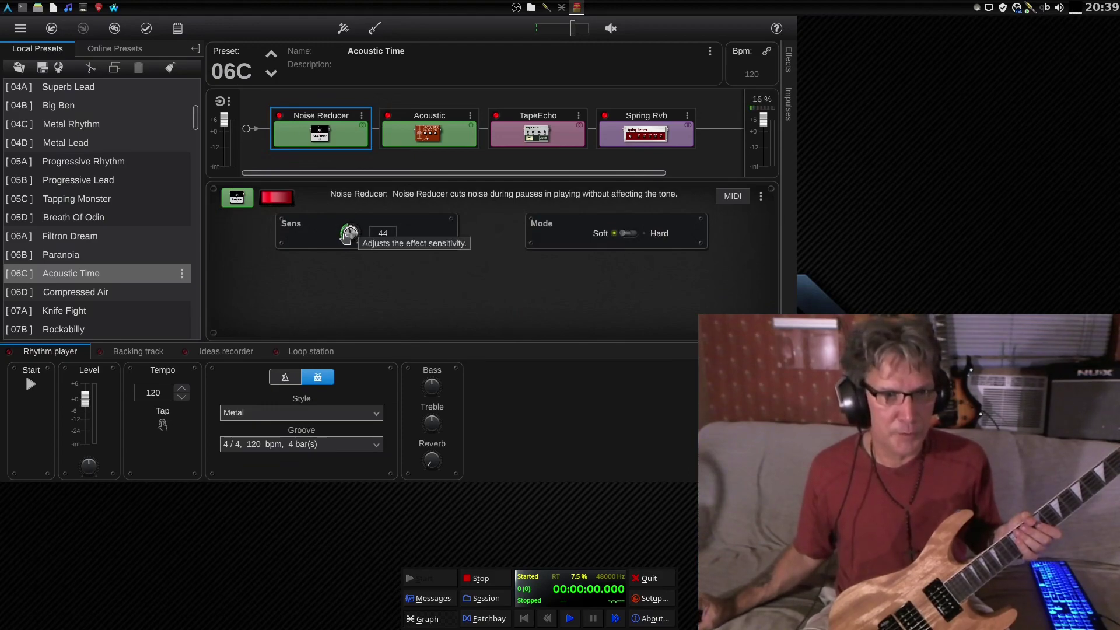
drag(345, 232, 343, 184)
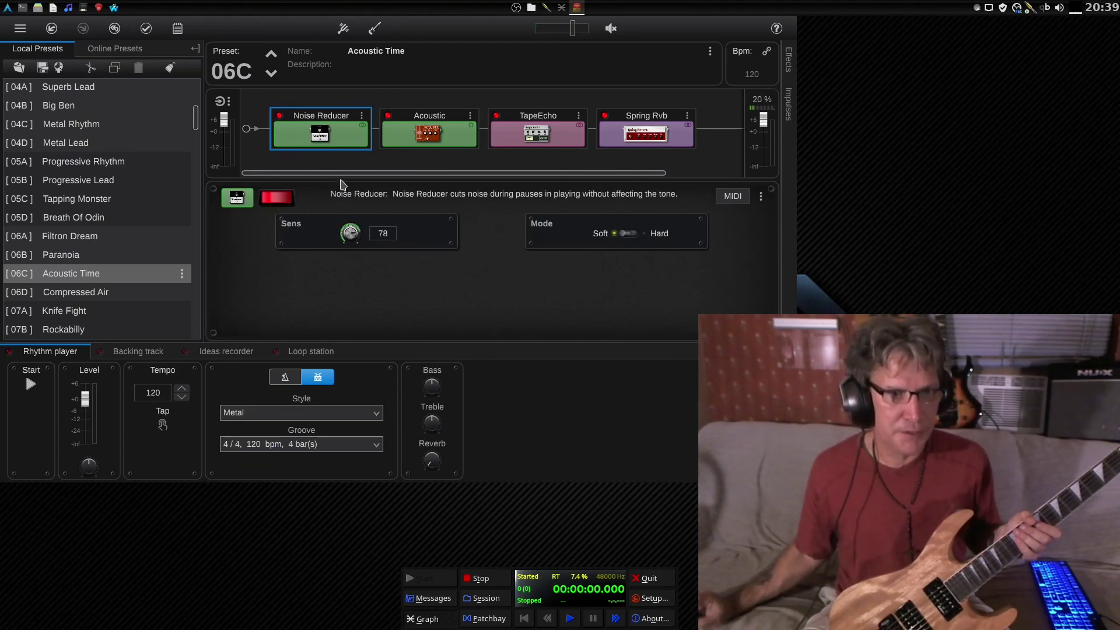